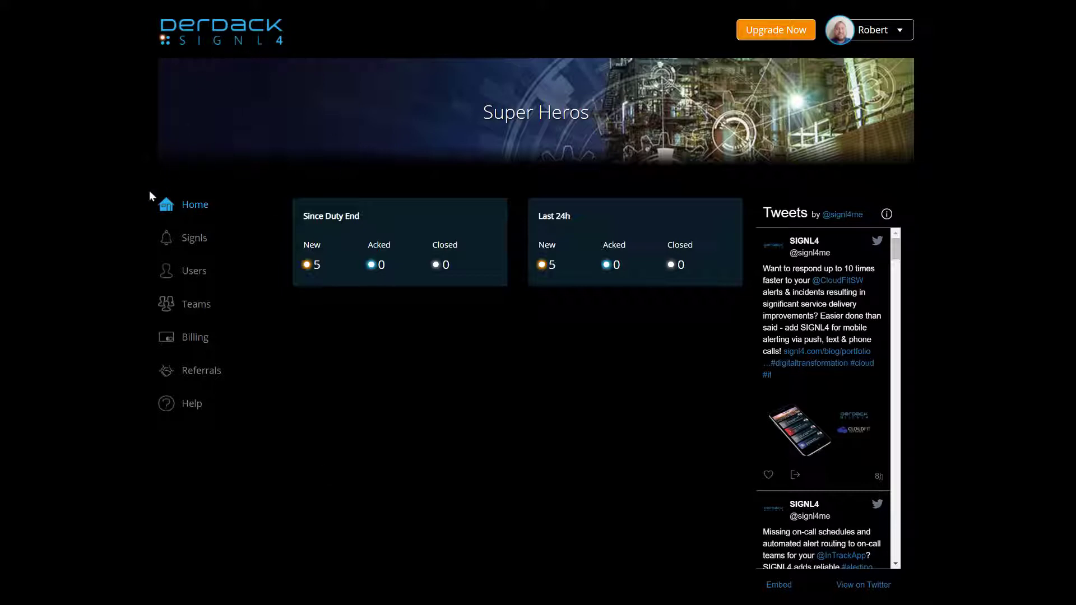
Go to Teams and open the Super Heros team's Shift & Duty settings page.
click(196, 307)
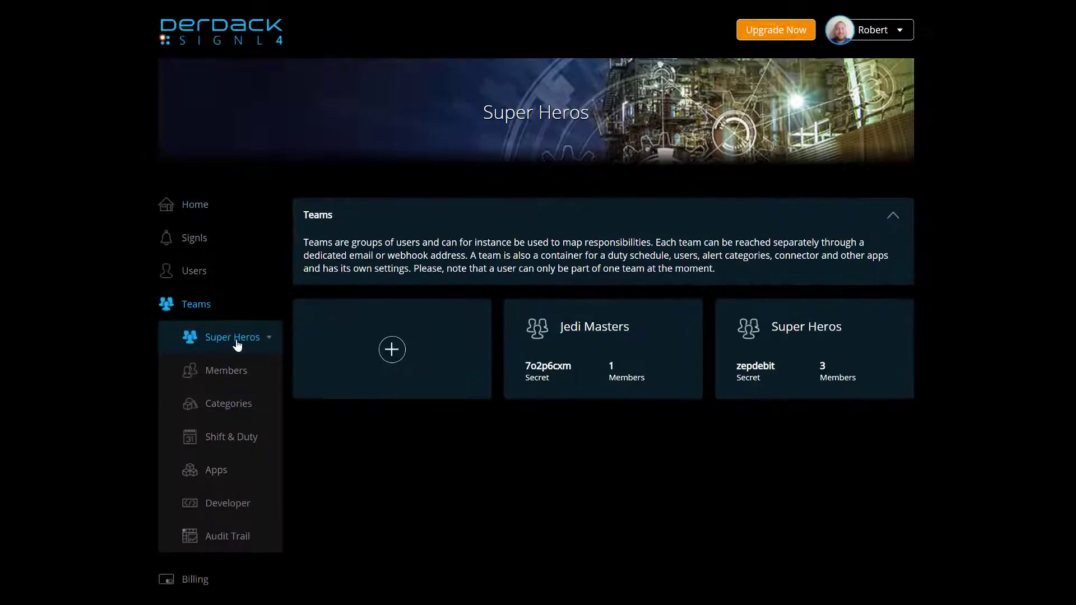
click(234, 440)
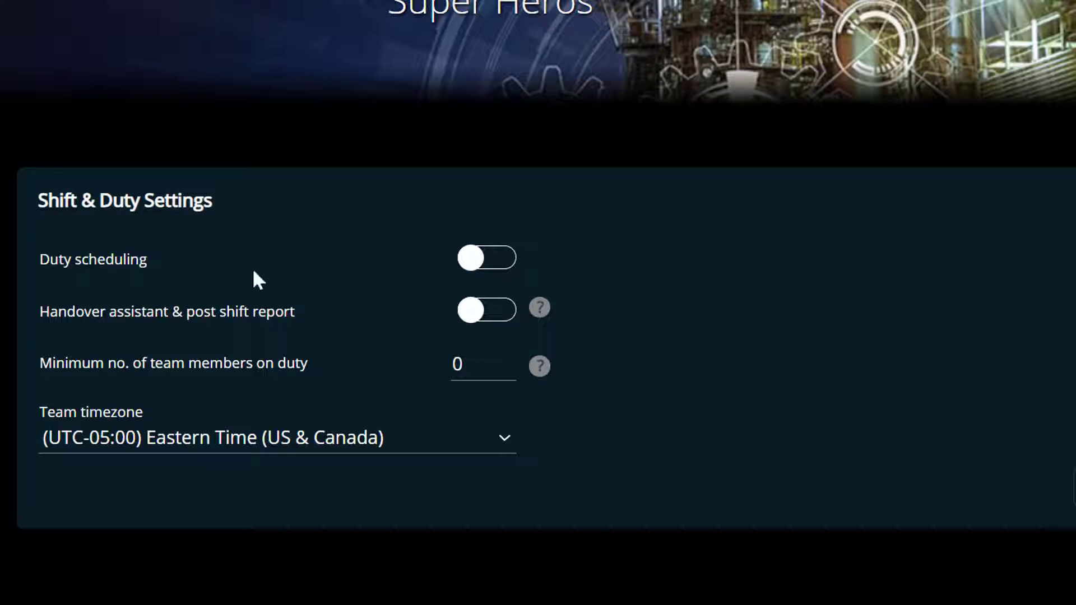
Enable duty scheduling and the handover assistant with post-shift report, then save.
click(496, 264)
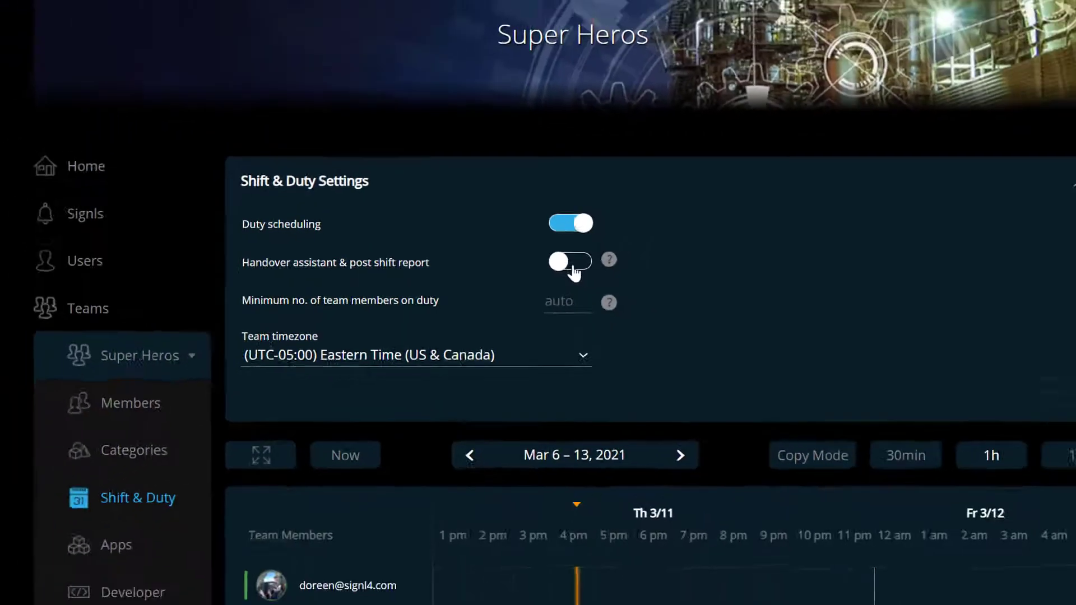
click(664, 269)
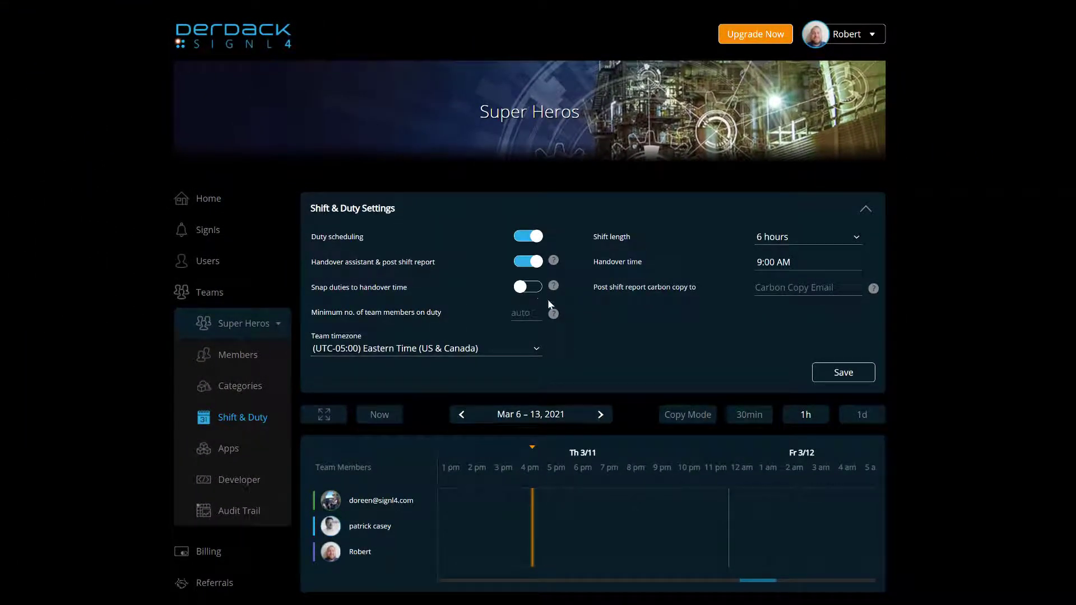
click(841, 374)
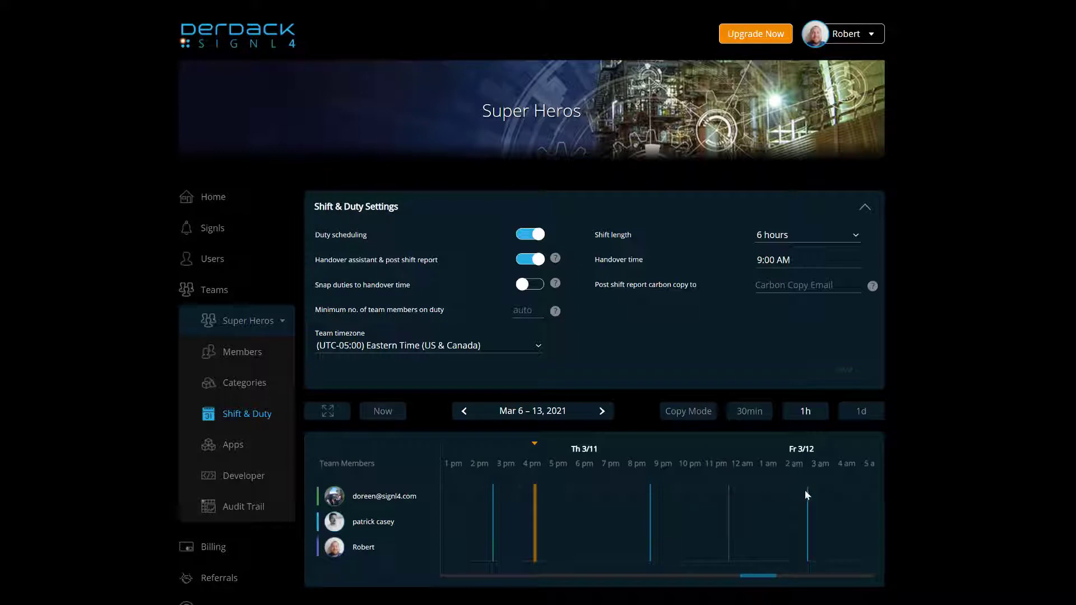
Scroll the duty timeline right to show Friday Mar 12 daytime hours.
drag(765, 577, 807, 578)
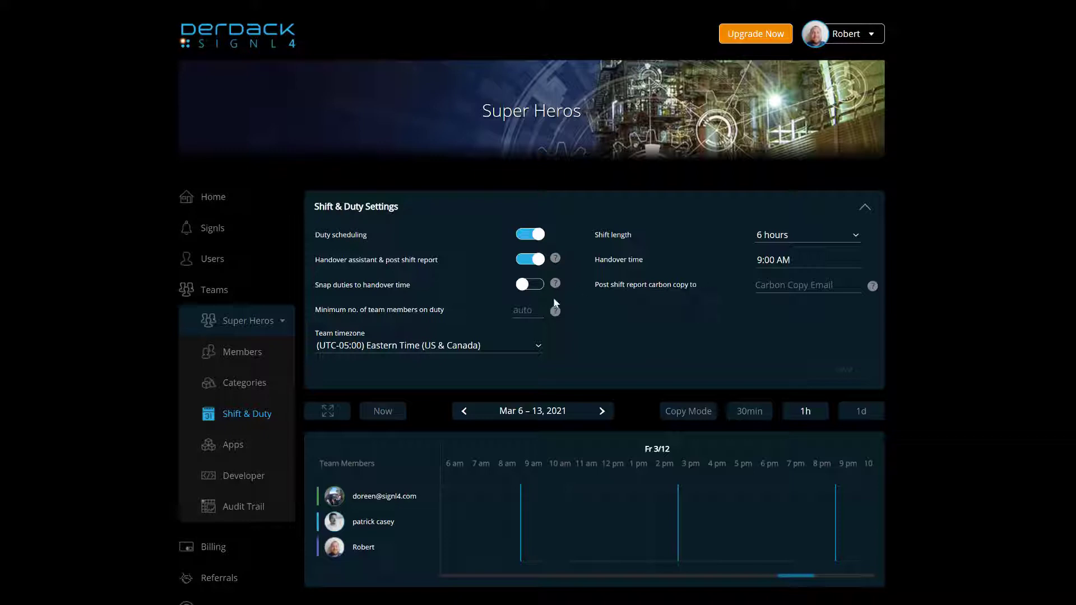
Enable snap-to-handover, save, and add Friday duties 9 am–3 pm, 3–9 pm and from 9 pm.
click(529, 284)
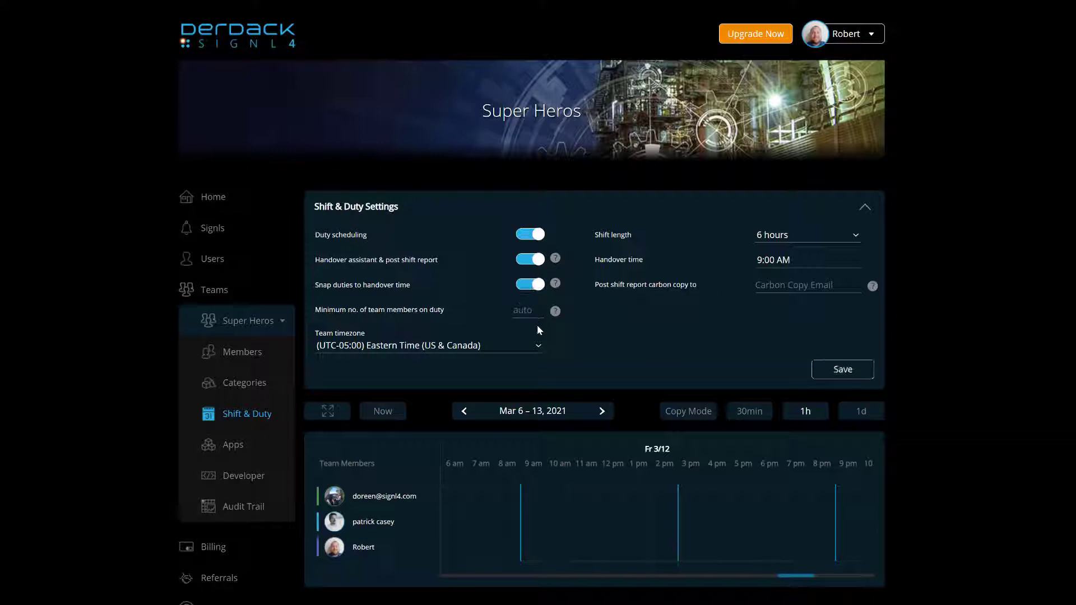
click(842, 370)
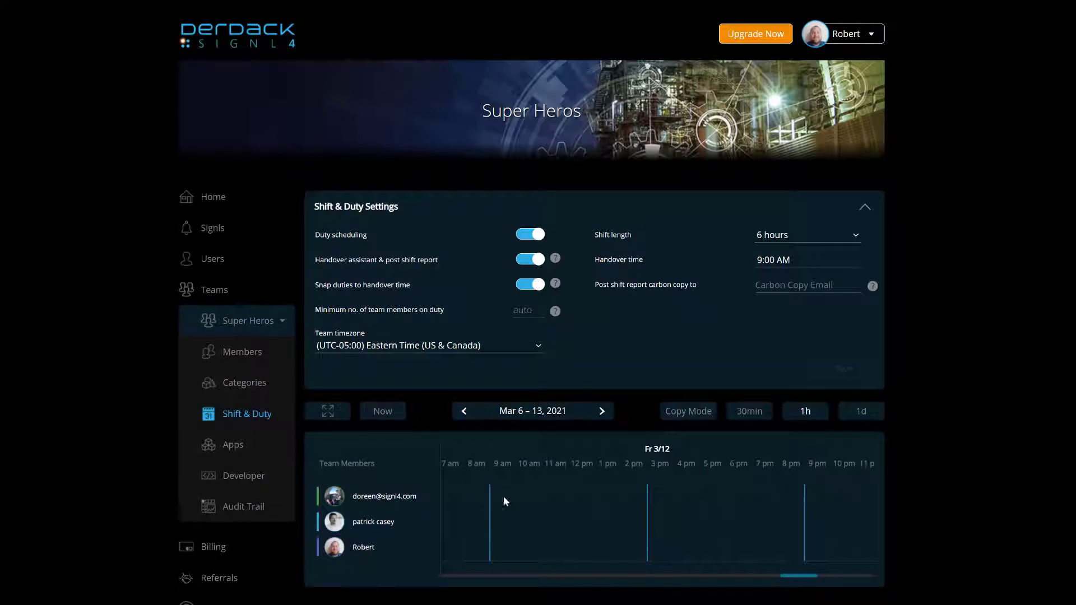
click(509, 496)
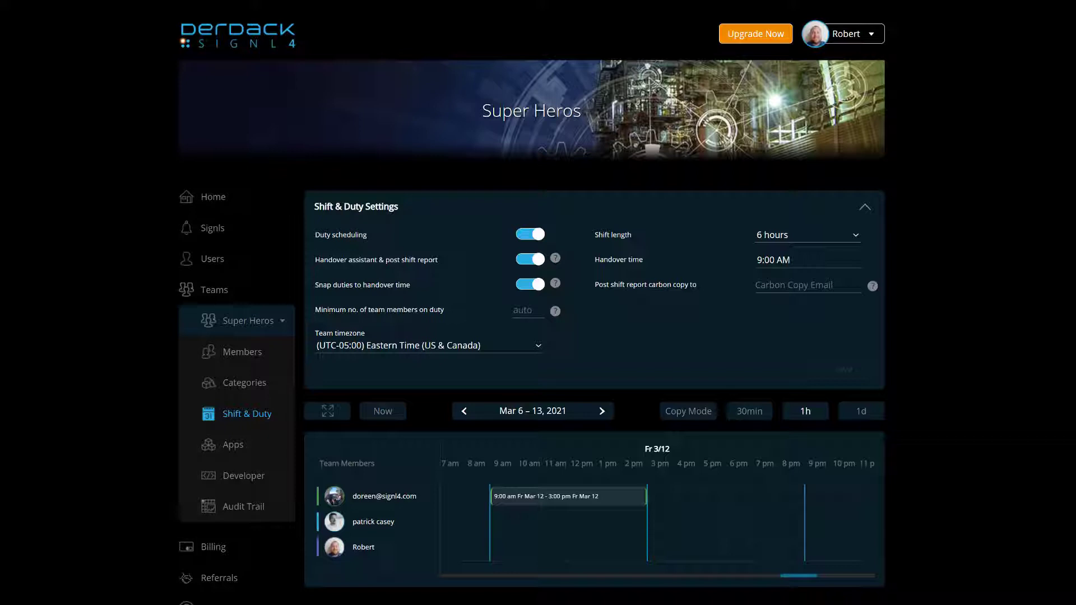
click(664, 521)
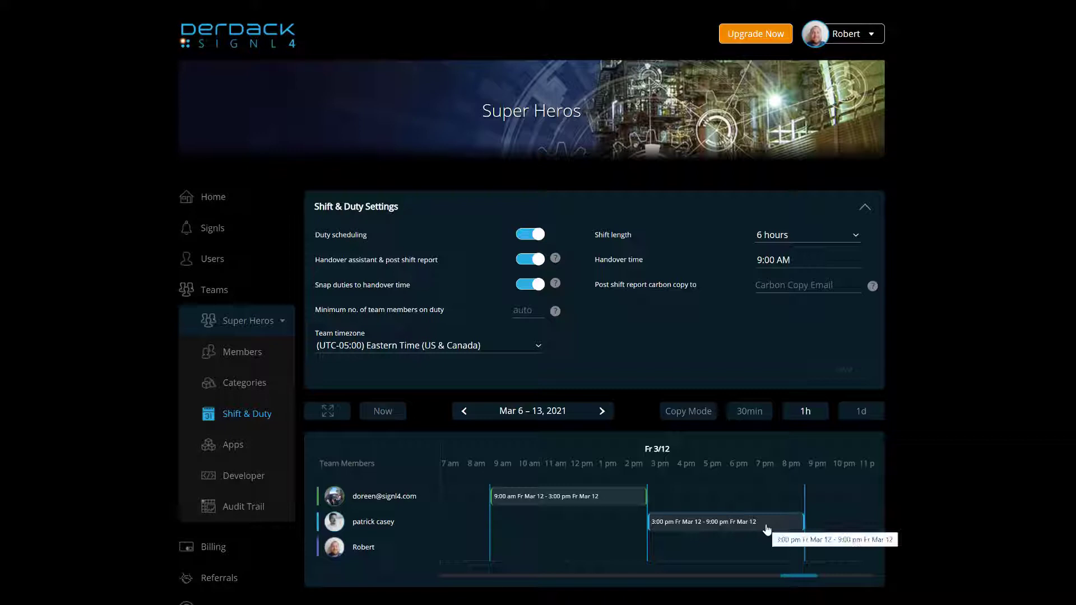
click(818, 550)
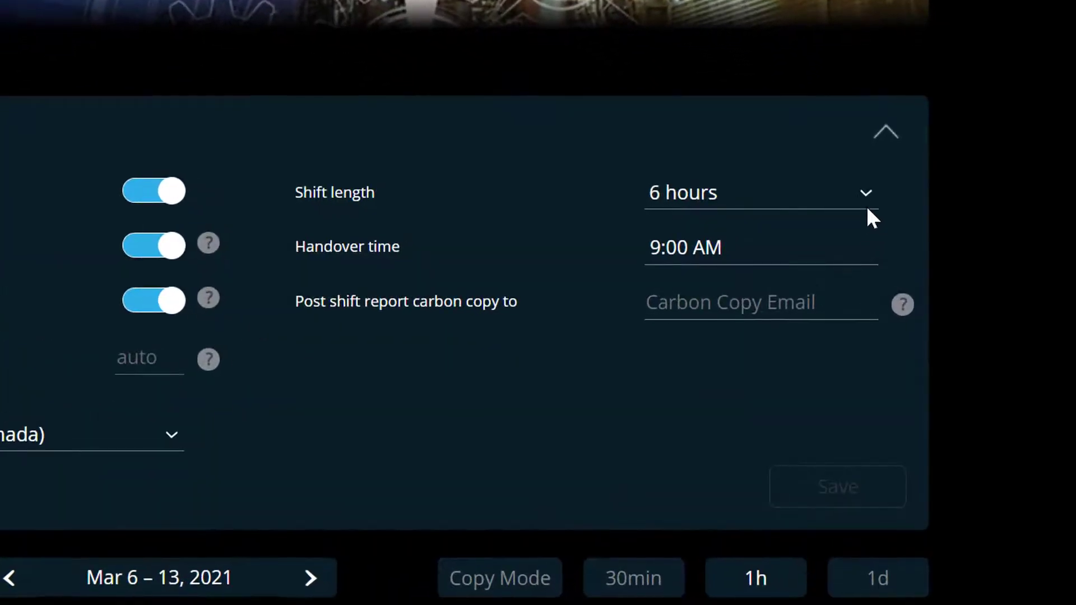
Change shift length to 8 hours and add the 5 pm–1 am and 1–9 am Saturday duties.
click(864, 195)
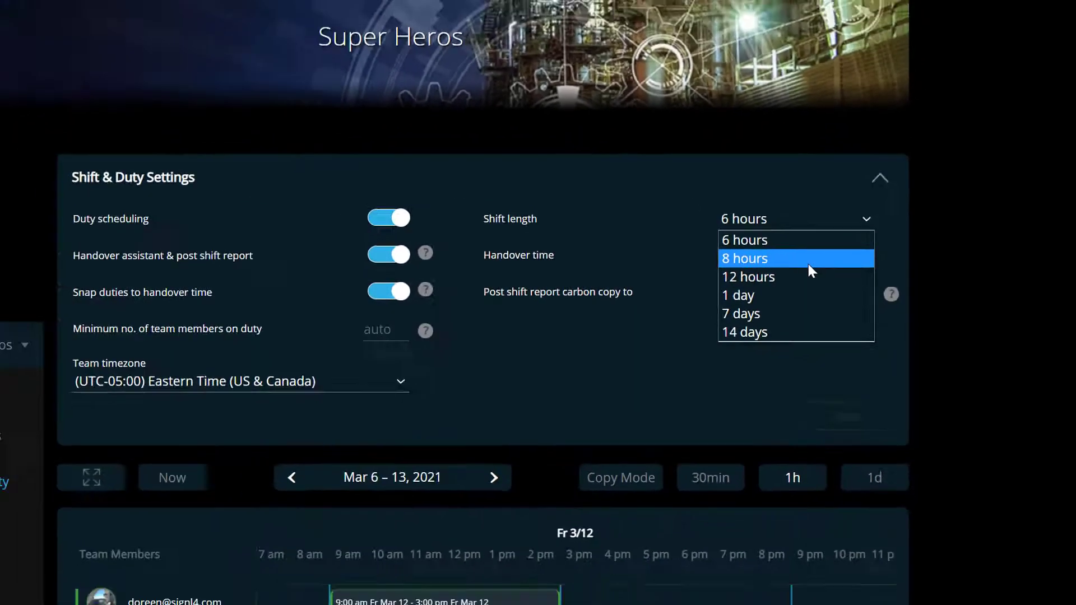
click(807, 261)
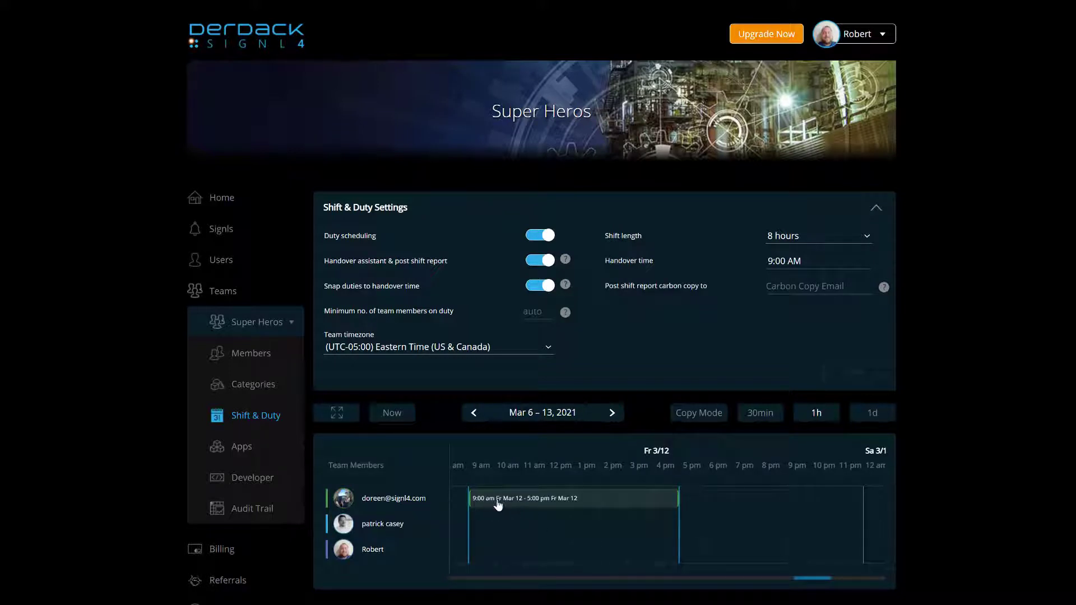
click(803, 529)
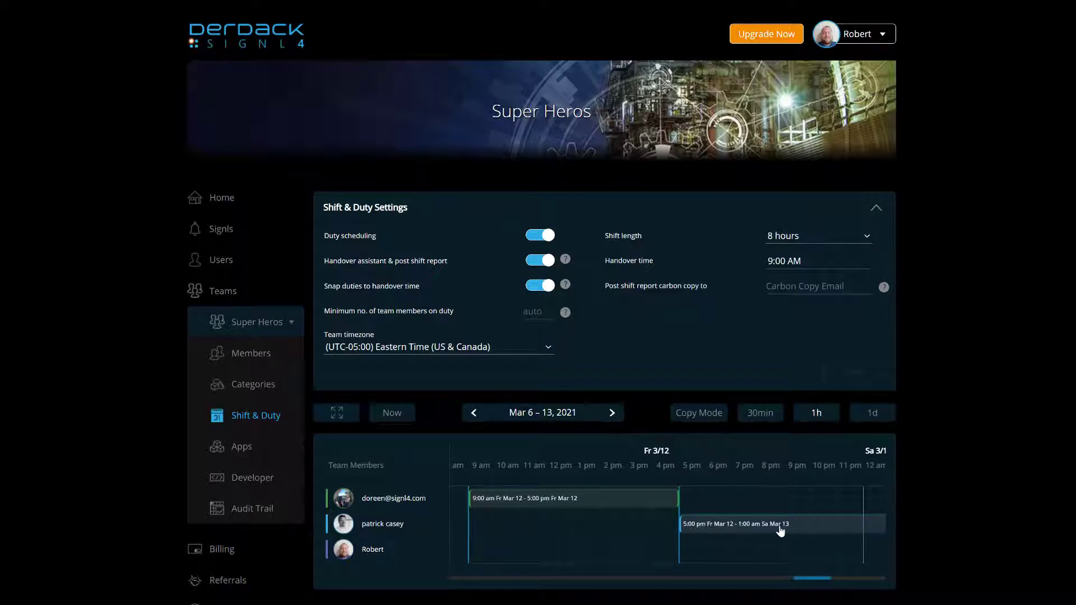
drag(823, 578, 832, 581)
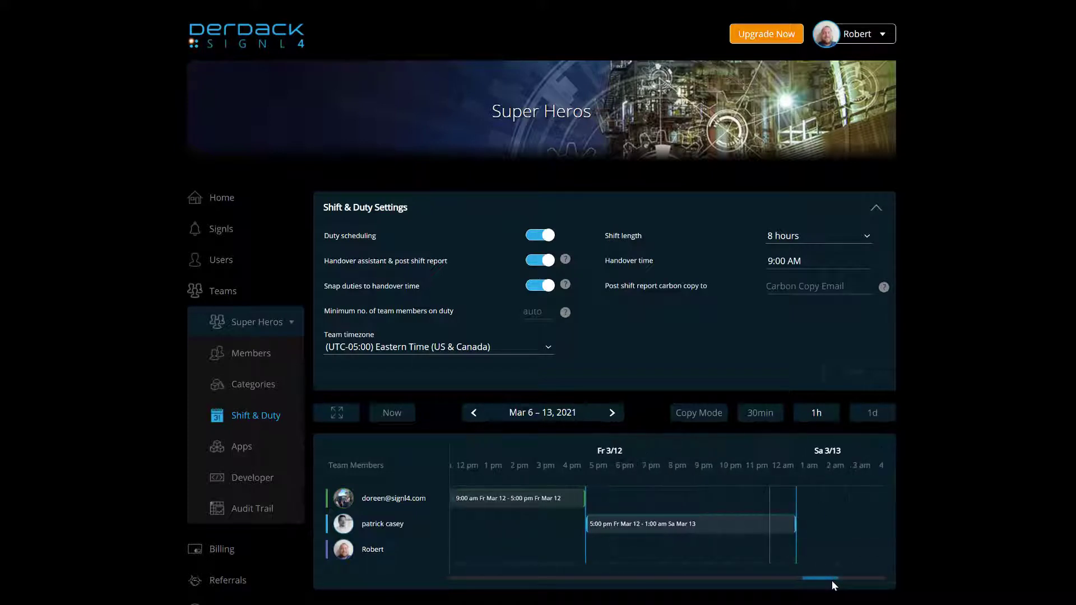
click(815, 558)
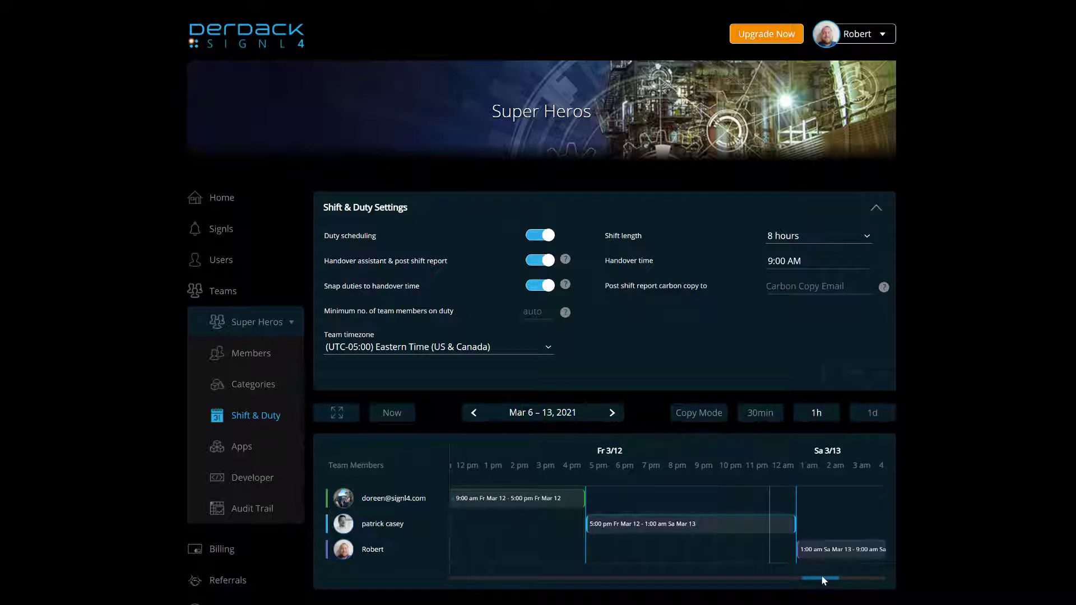
mouse_move(830, 577)
mouse_down()
mouse_move(842, 580)
mouse_move(822, 579)
mouse_up()
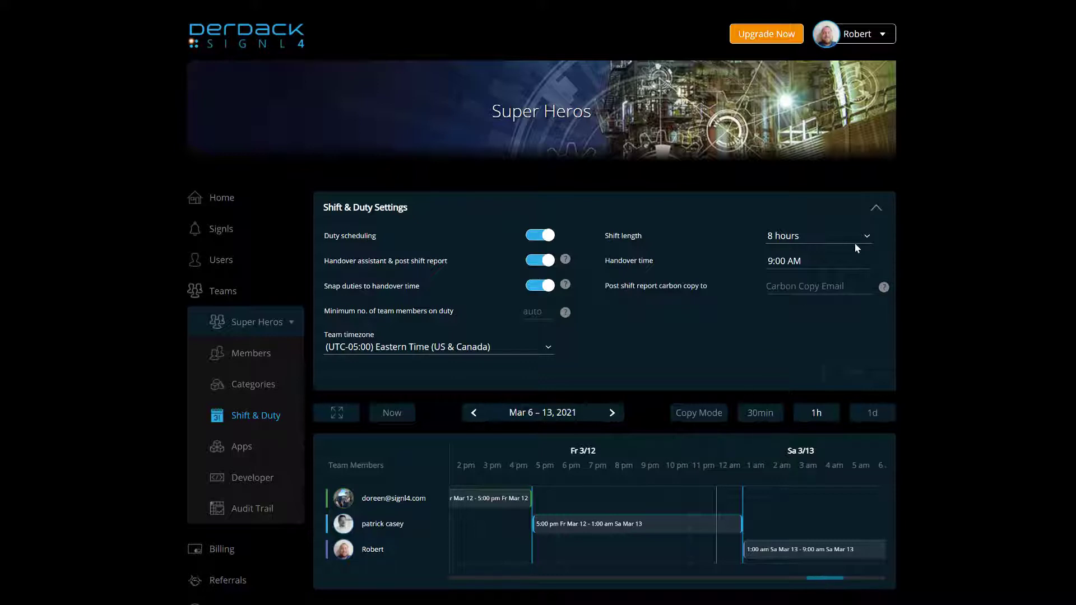
Change the handover time to 8:00 AM.
click(869, 238)
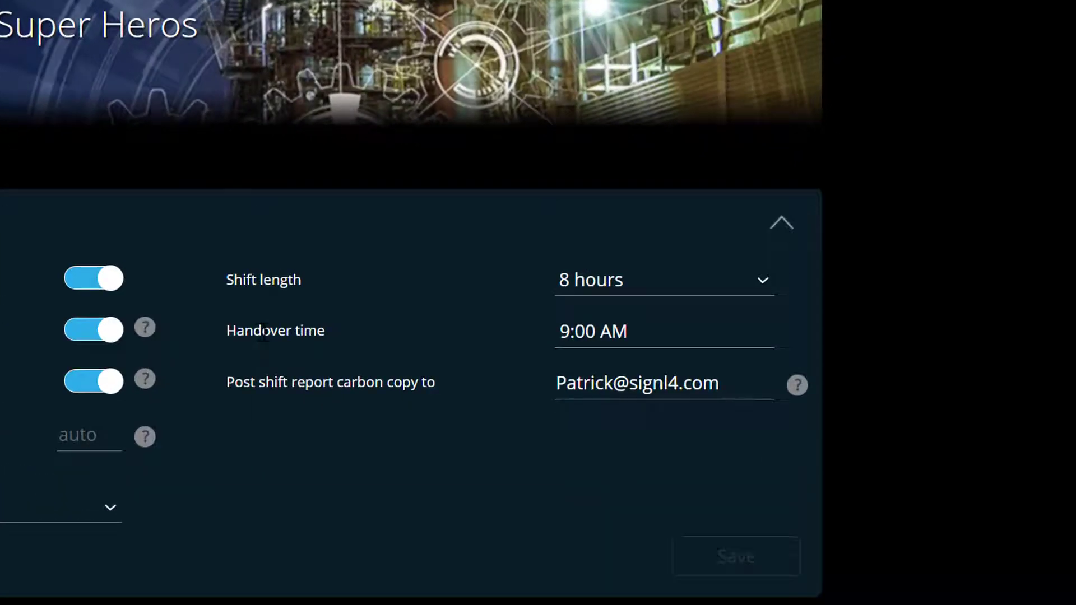
click(585, 331)
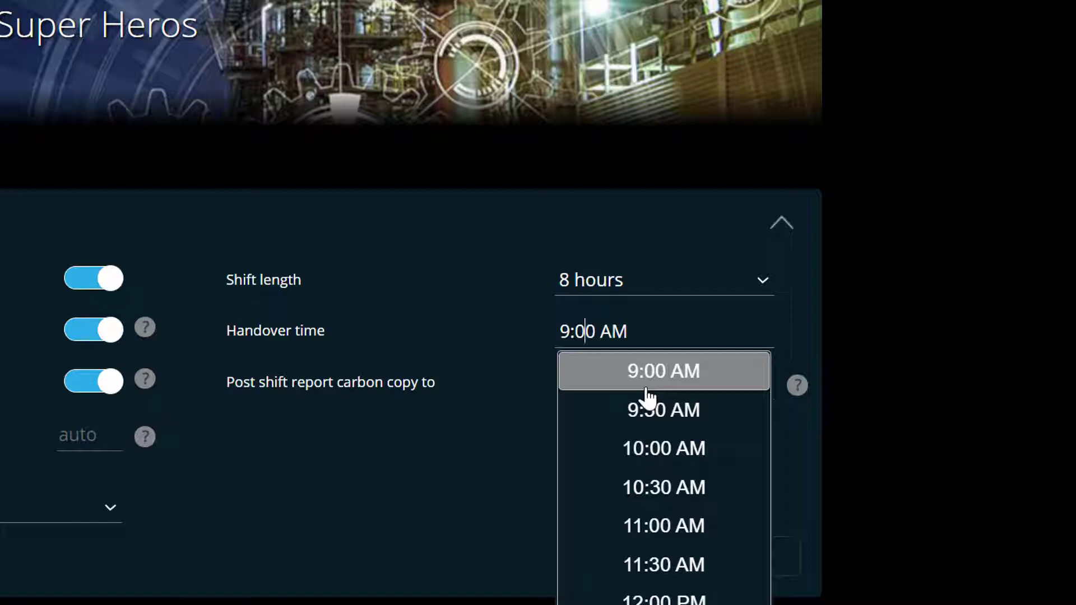
scroll(648, 398, down, 9)
scroll(663, 418, up, 19)
scroll(680, 432, down, 5)
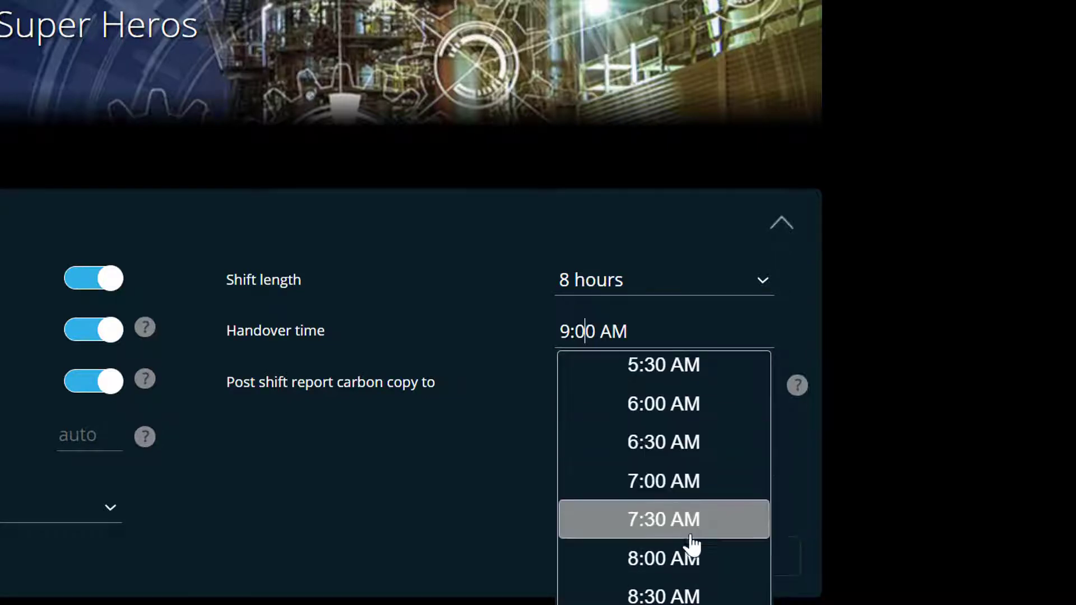
click(673, 562)
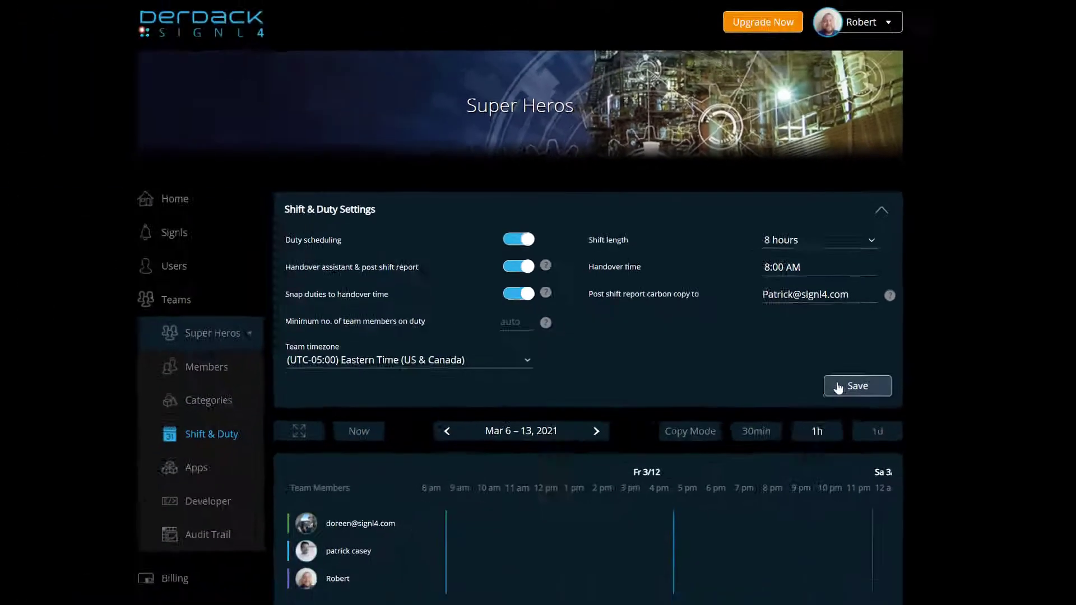
Save settings and add 8-hour duties 8 am–4 pm, 4 pm–midnight and midnight–8 am Saturday.
click(735, 556)
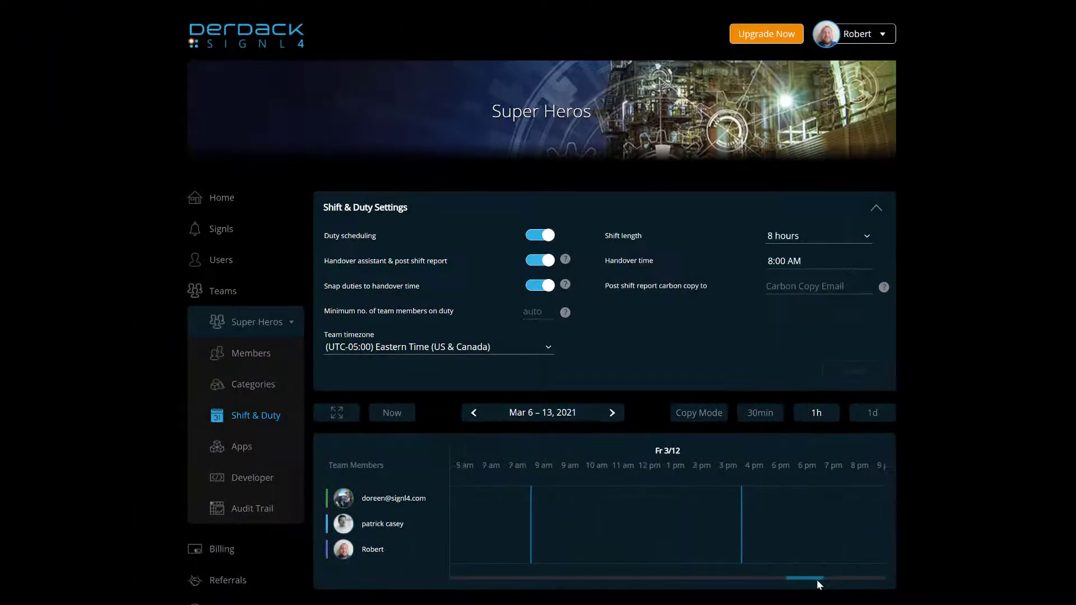
drag(816, 580, 818, 582)
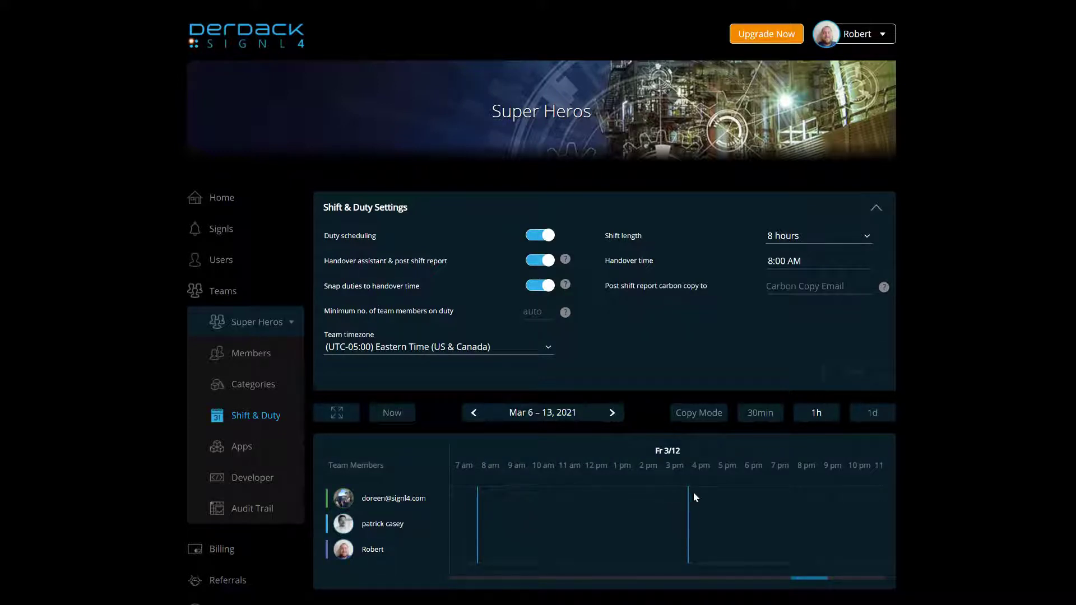
mouse_move(807, 578)
mouse_down()
mouse_move(832, 581)
mouse_move(803, 582)
mouse_up()
click(601, 556)
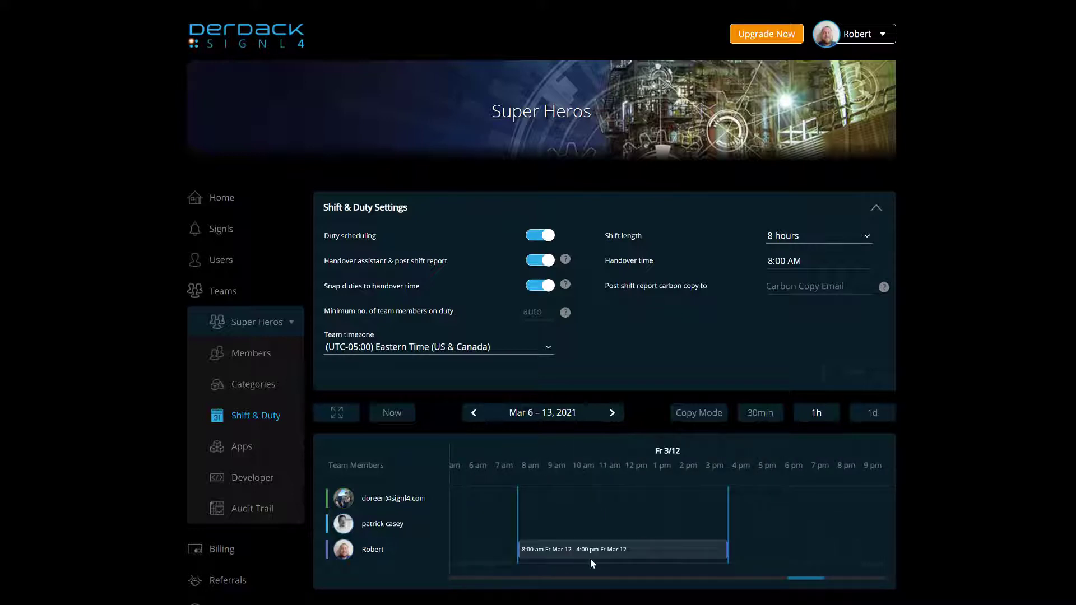
click(770, 497)
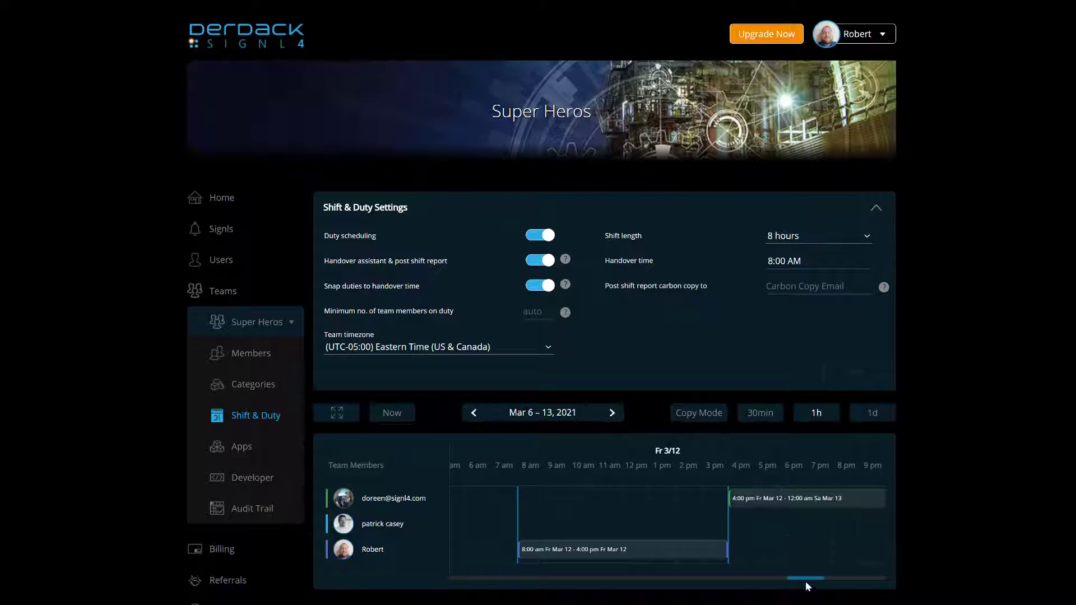
drag(814, 577, 833, 578)
click(758, 531)
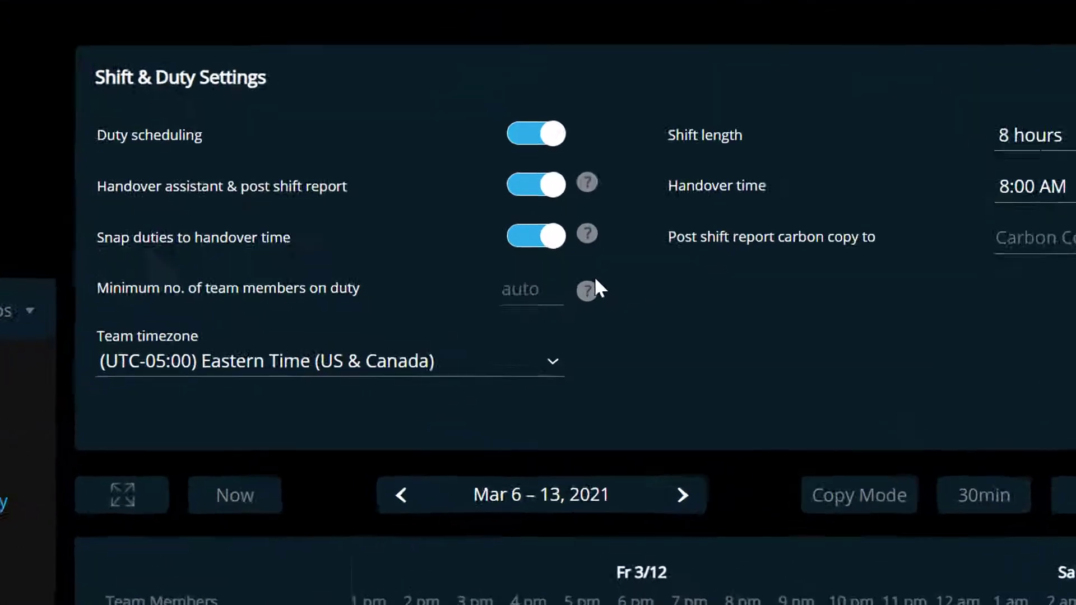
mouse_move(565, 309)
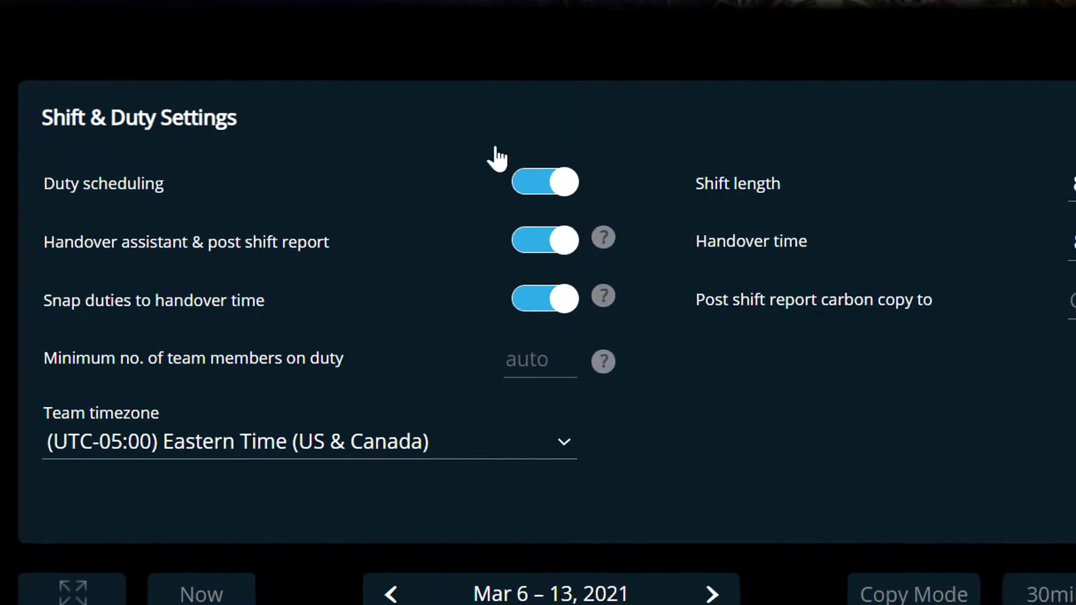
Turn off duty scheduling and set the minimum on-duty team members to 2.
click(555, 181)
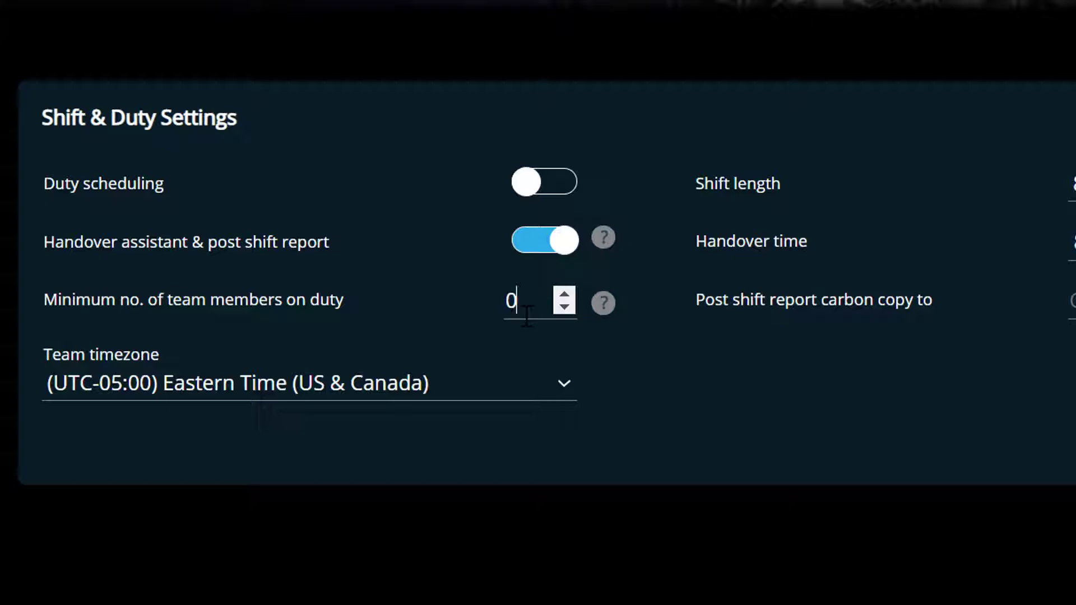
drag(529, 305, 486, 314)
text(2)
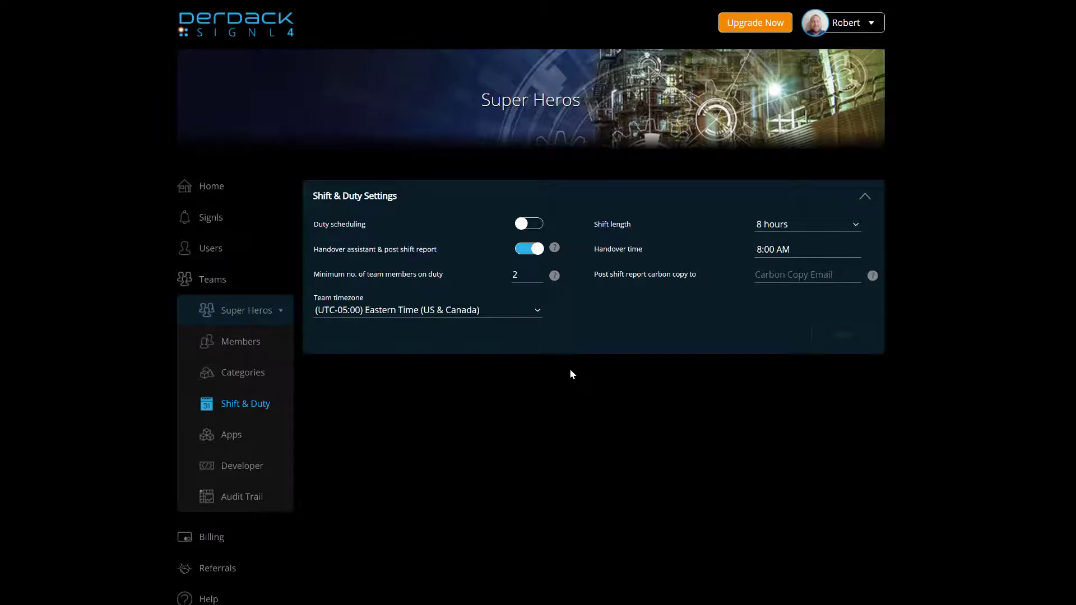
mouse_move(535, 274)
Re-enable duty scheduling, save, and scroll the Mar 6 – 13, 2021 shift calendar.
click(529, 223)
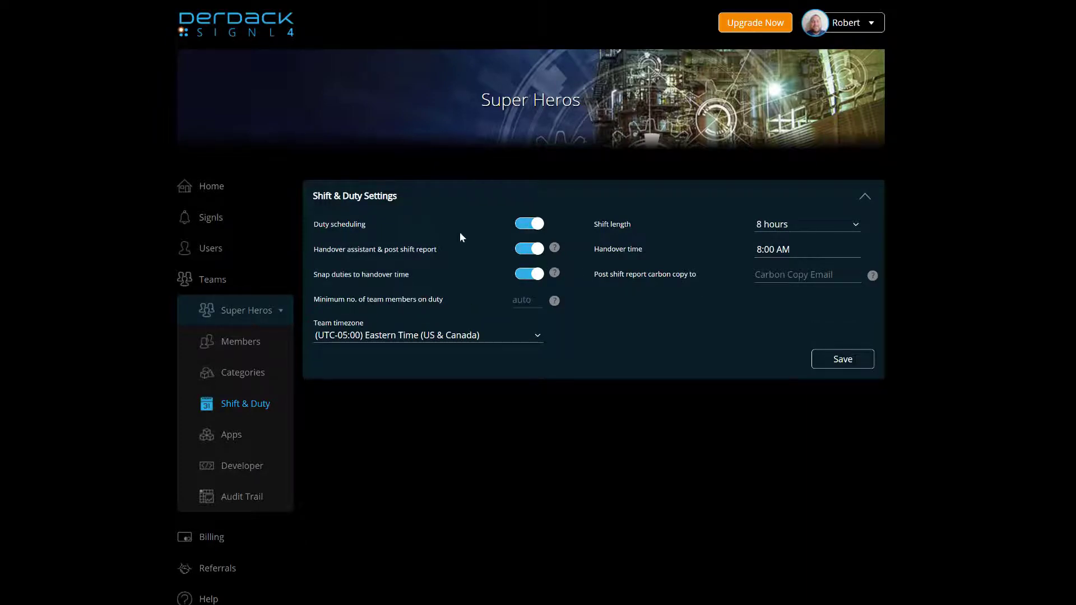
click(842, 359)
drag(784, 567, 819, 570)
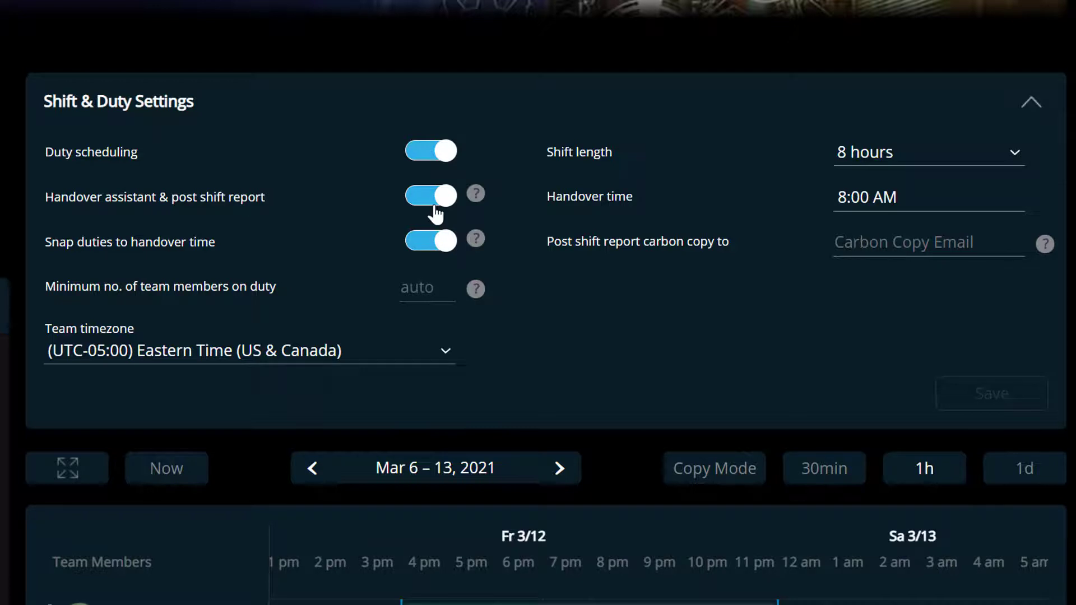
Paste a team member's e-mail address into the post-shift report CC field and save.
click(856, 242)
key(ctrl+v)
click(1017, 404)
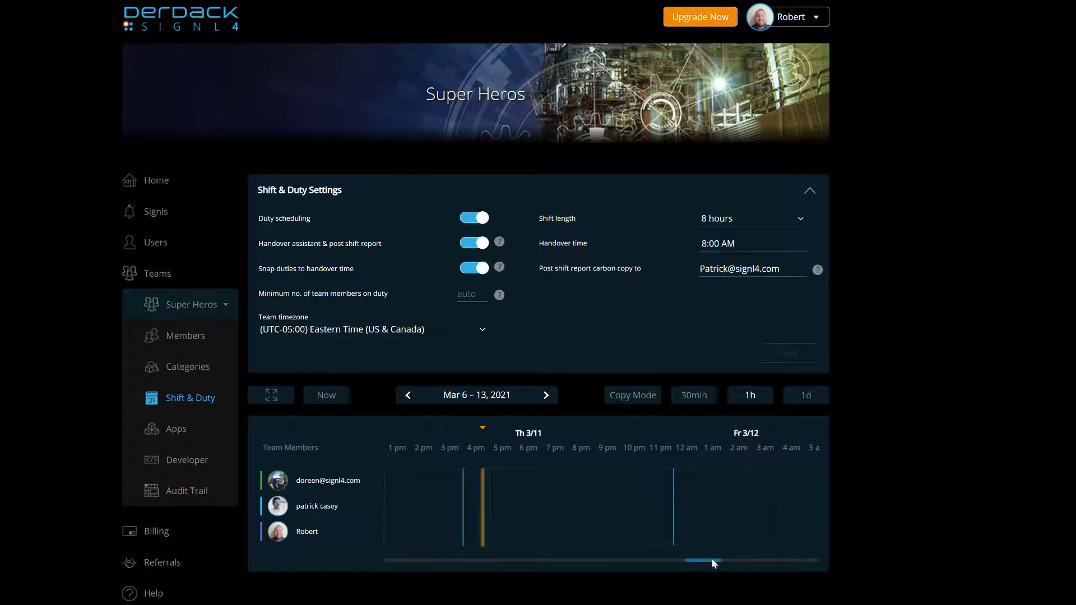
drag(712, 561, 757, 563)
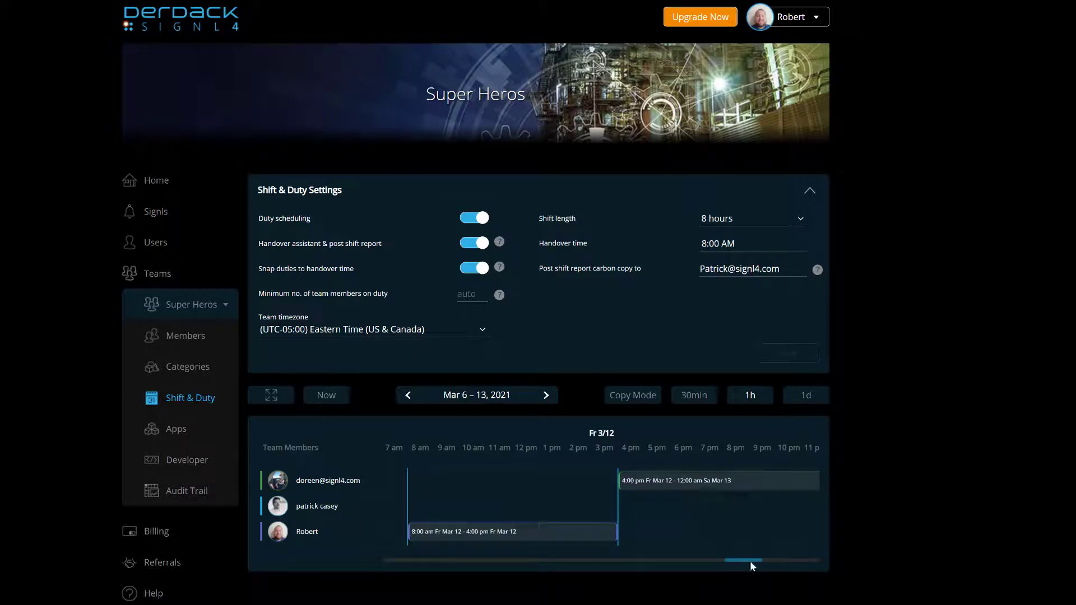
drag(750, 562, 821, 559)
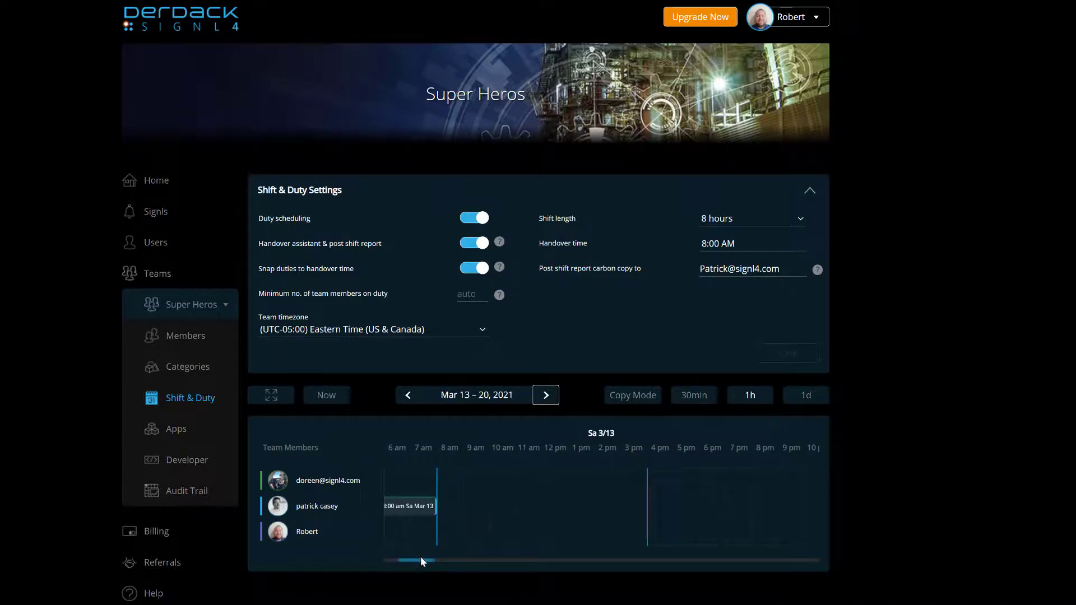
drag(412, 558, 473, 563)
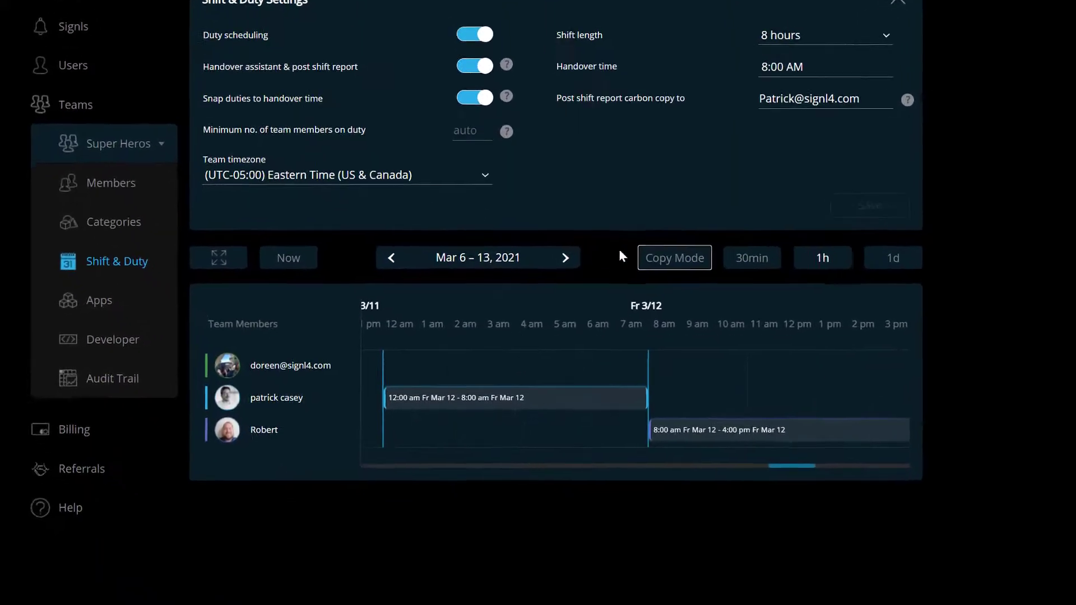
Turn on Copy Mode and mark all of Friday Mar 12 as the copy range.
click(666, 258)
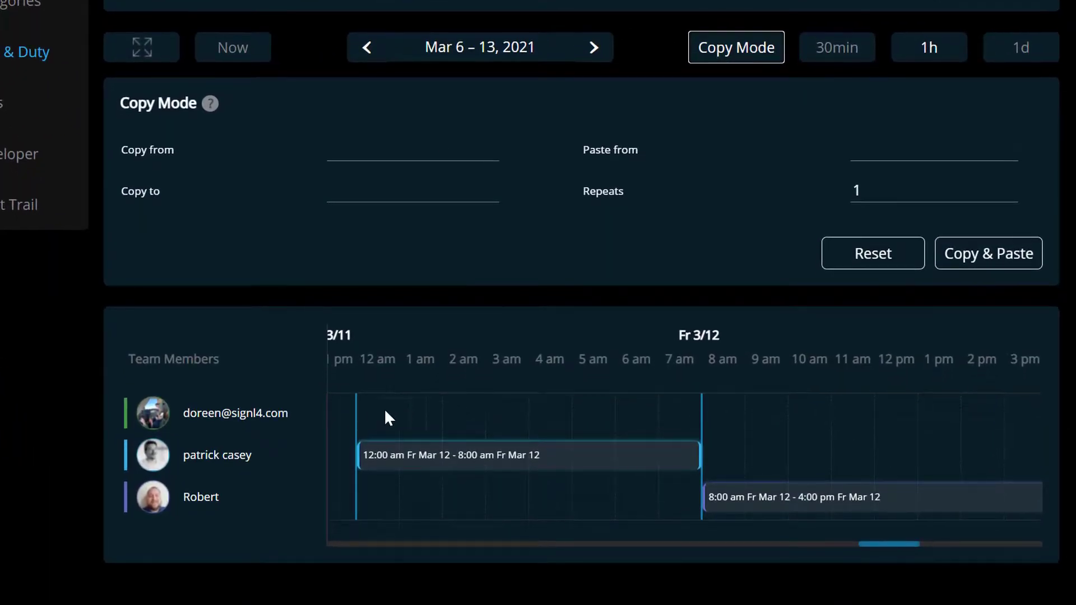
click(383, 430)
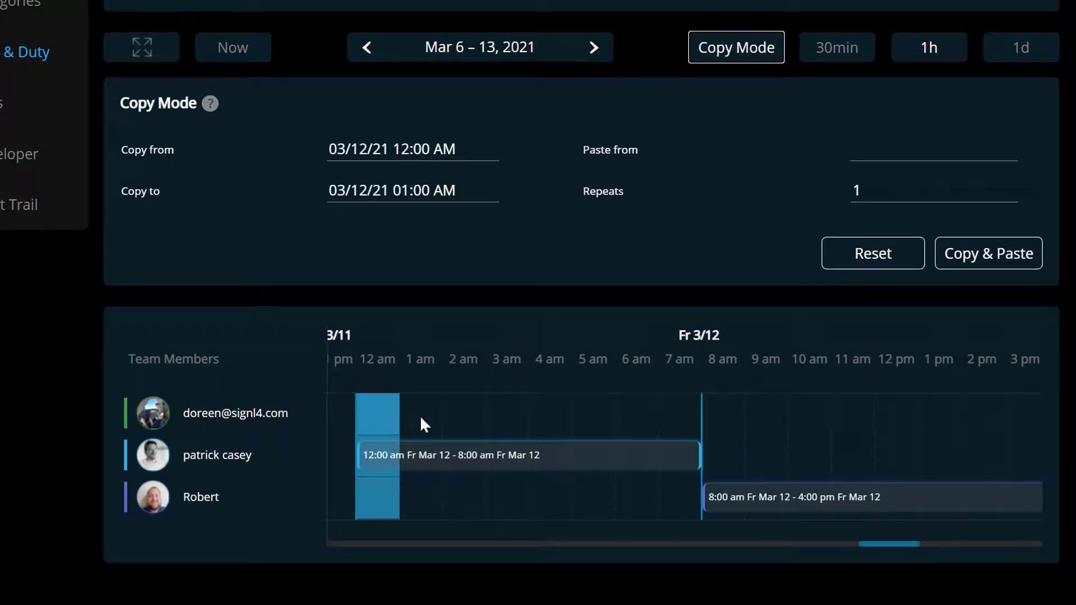
drag(396, 414, 976, 425)
drag(830, 543, 910, 552)
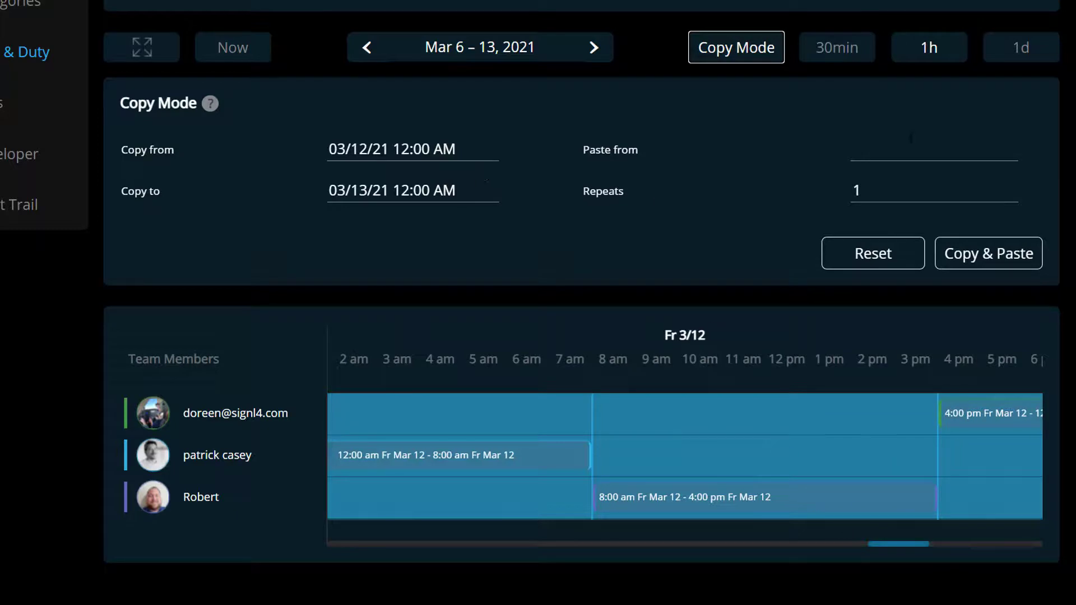
Paste the Mar 12 shifts starting 03/13/21 with 7 repeats.
click(876, 151)
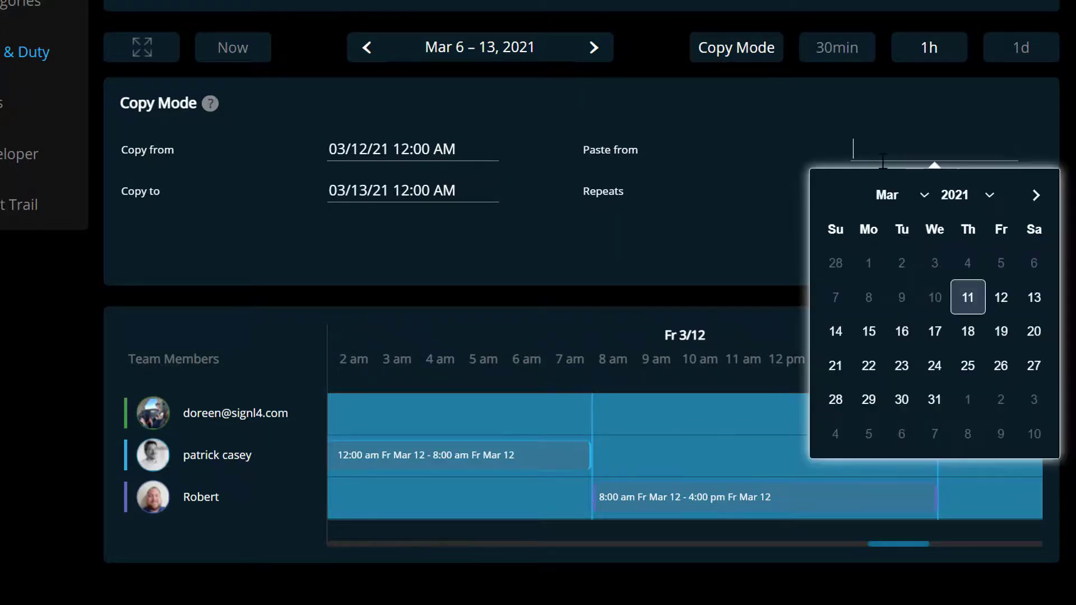
click(1026, 297)
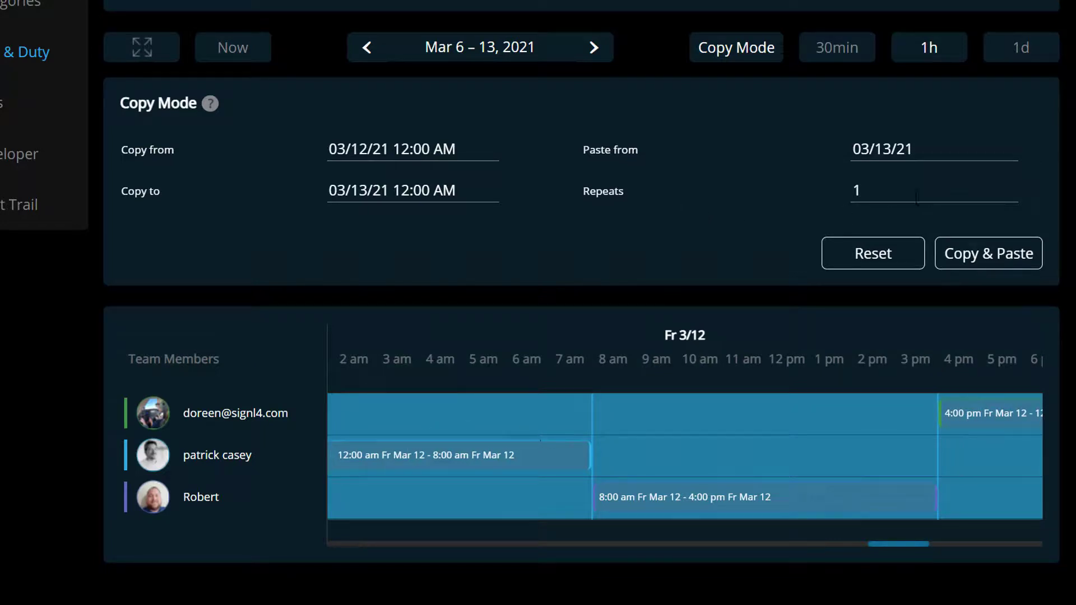
drag(894, 191, 838, 185)
text(7)
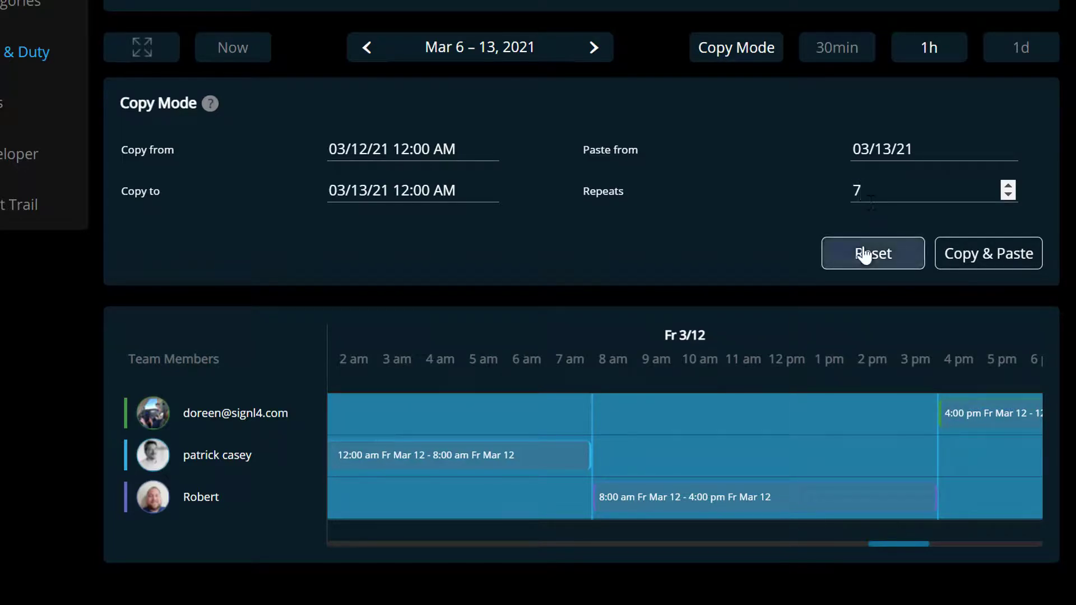
click(980, 255)
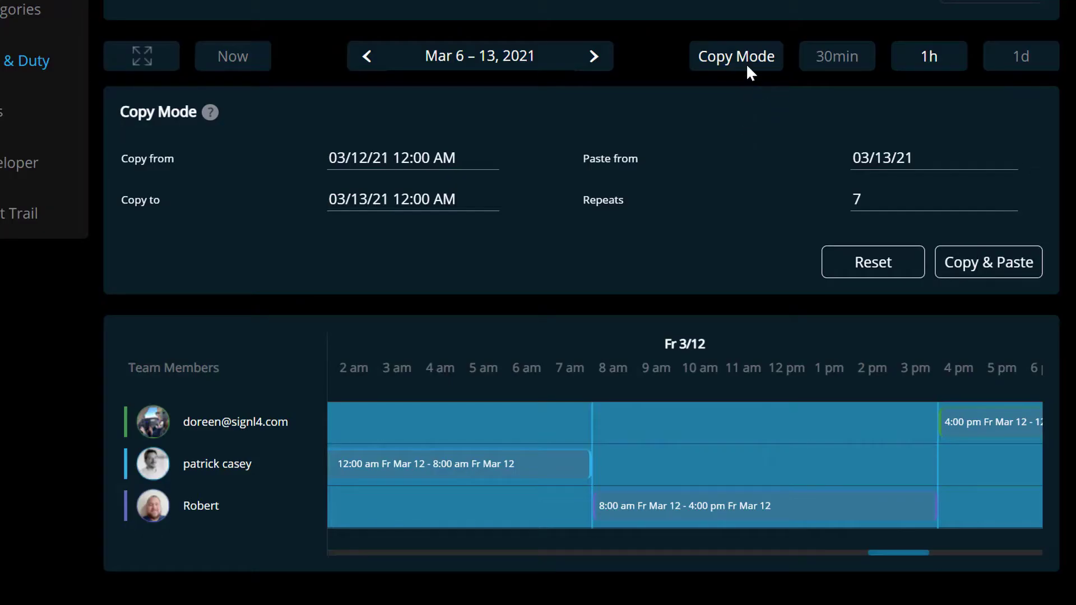
Review the copied daily shifts in the Mar 13 – 20 week and close Copy Mode.
click(595, 61)
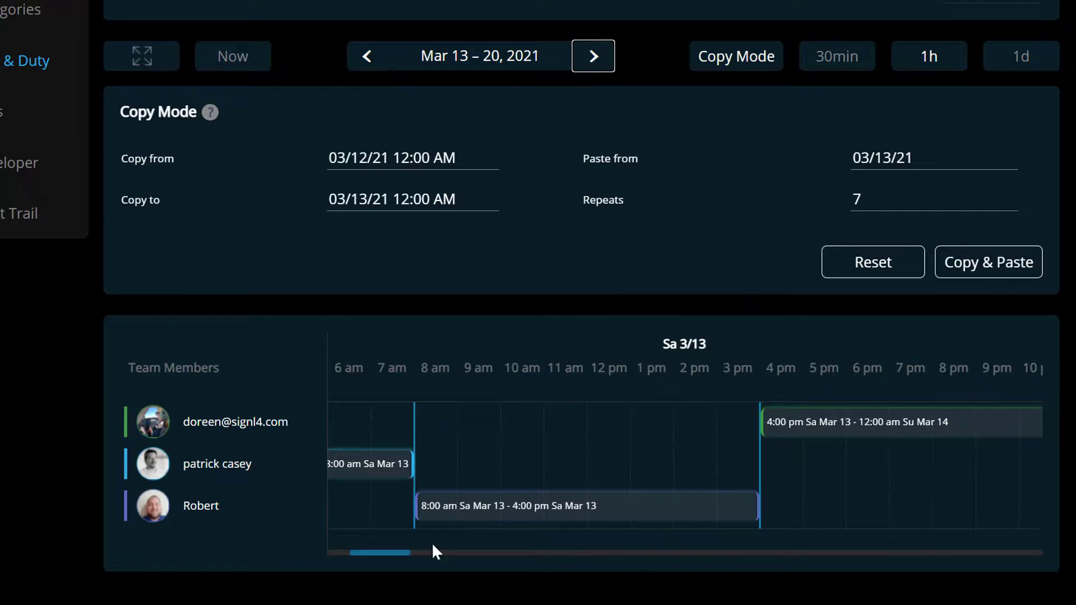
drag(378, 552, 376, 493)
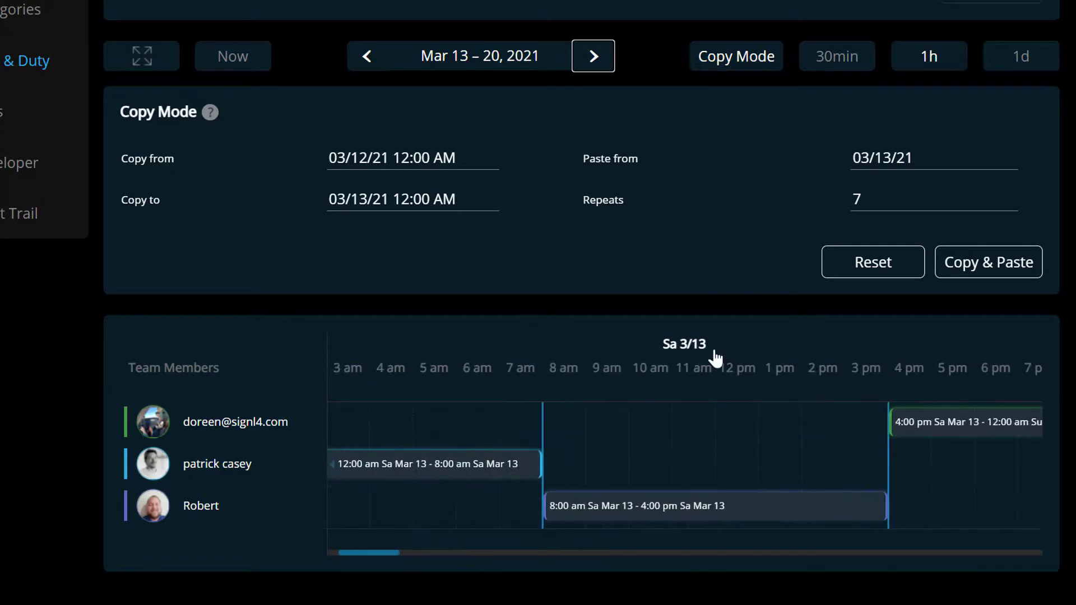
click(735, 56)
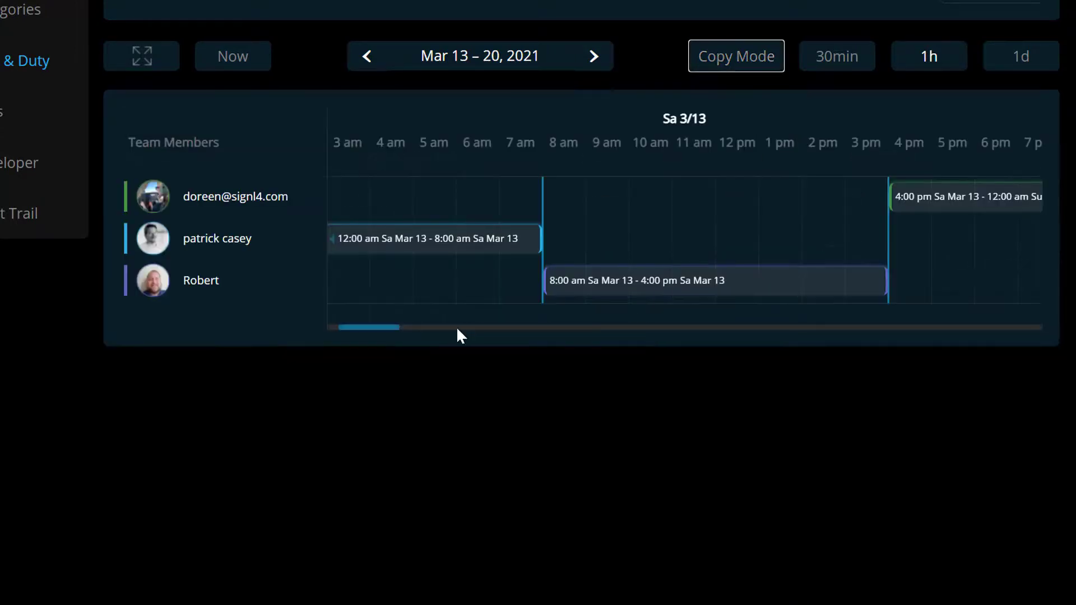
drag(394, 330, 569, 322)
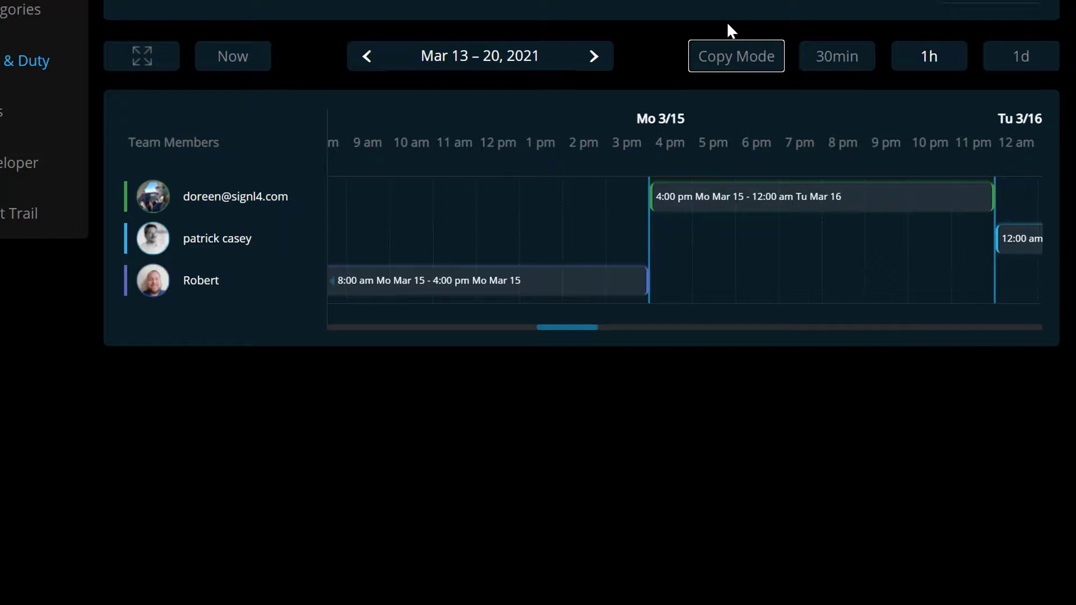
Reopen Copy Mode and set the copy start to 03/13/21 12:00 AM.
click(737, 59)
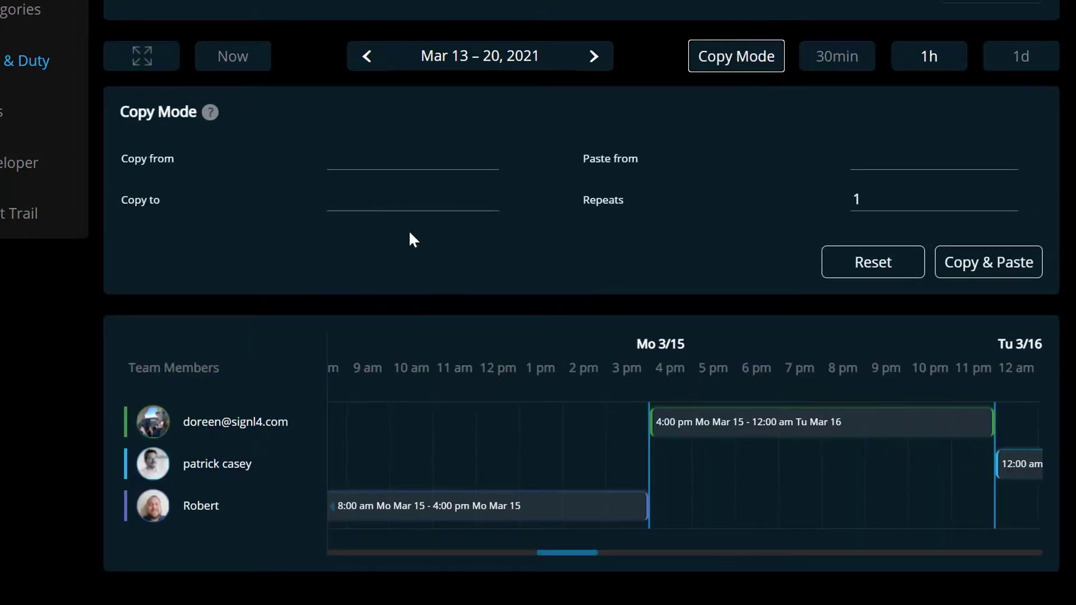
click(368, 168)
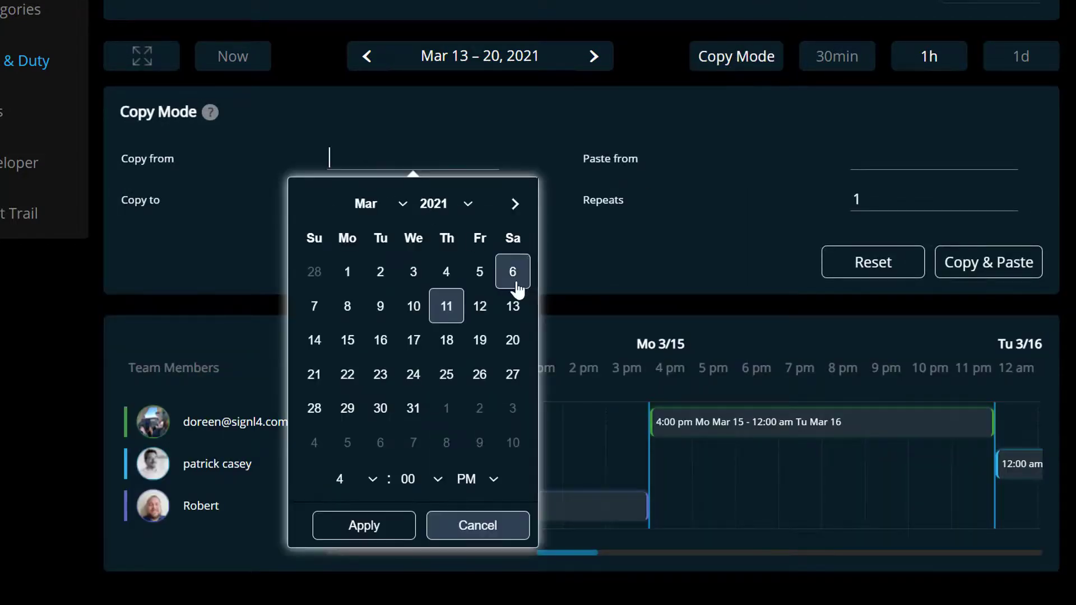
click(511, 314)
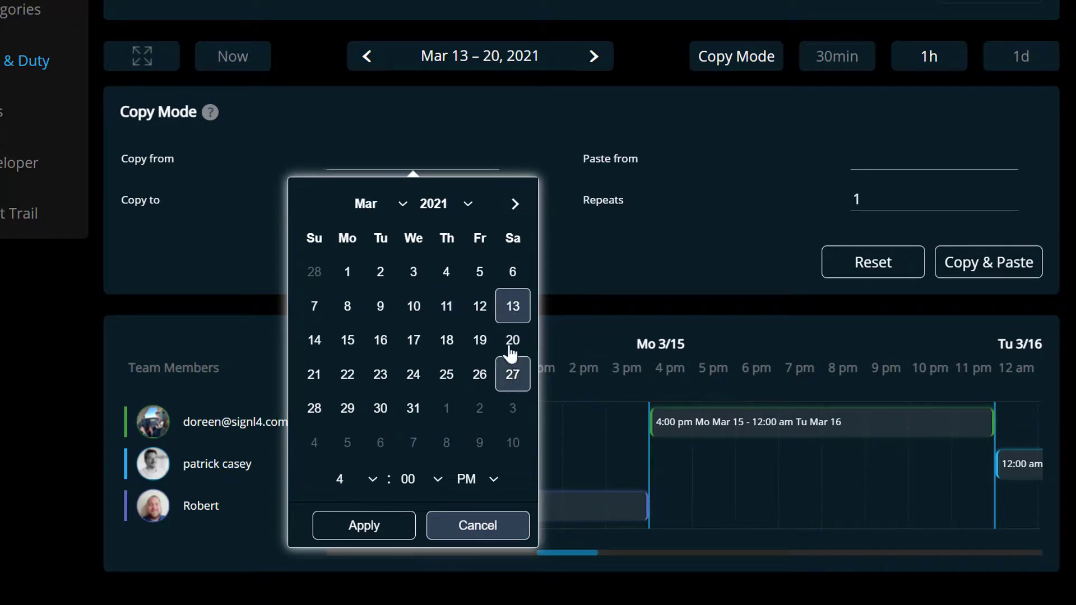
click(371, 483)
click(353, 459)
click(480, 479)
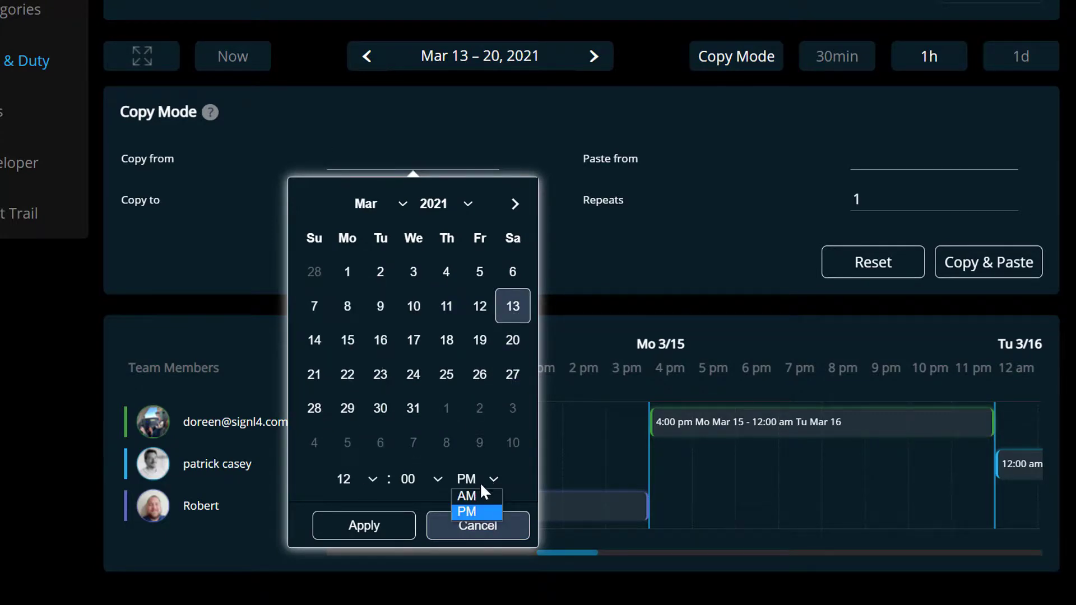
click(471, 493)
click(364, 525)
Set the copy end to 03/19/21 12:00 AM.
click(445, 208)
click(479, 381)
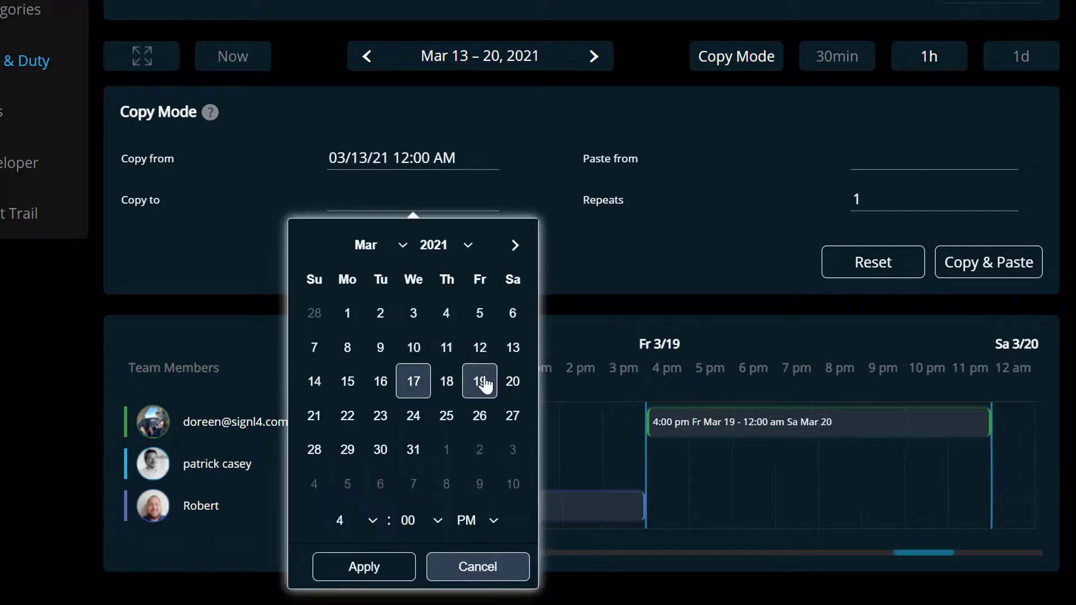
click(372, 520)
click(359, 503)
click(364, 566)
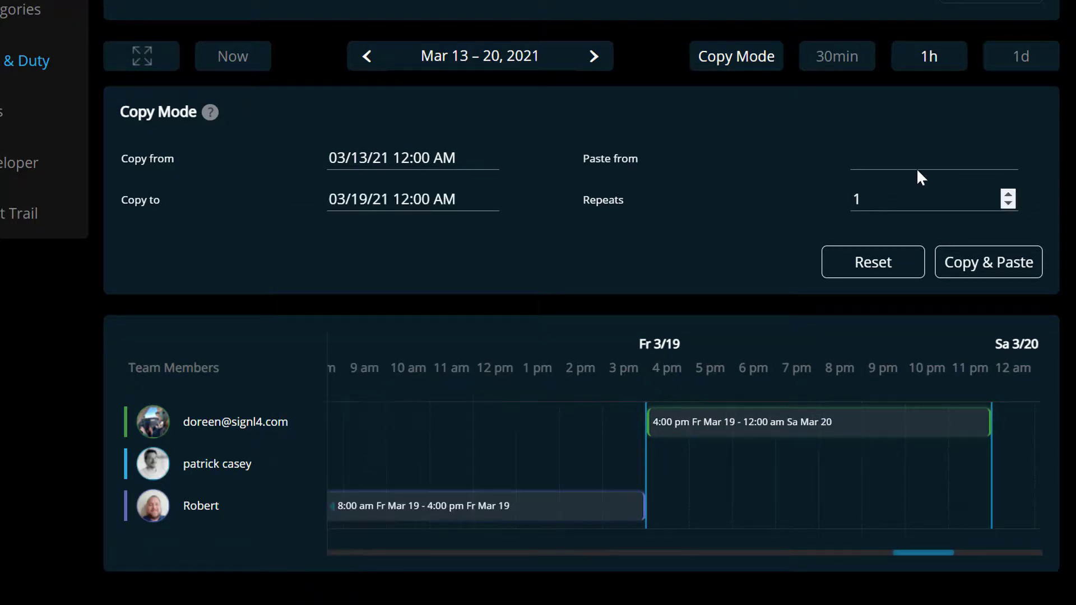
Paste the week starting 03/20/21 with 5 repeats.
click(917, 163)
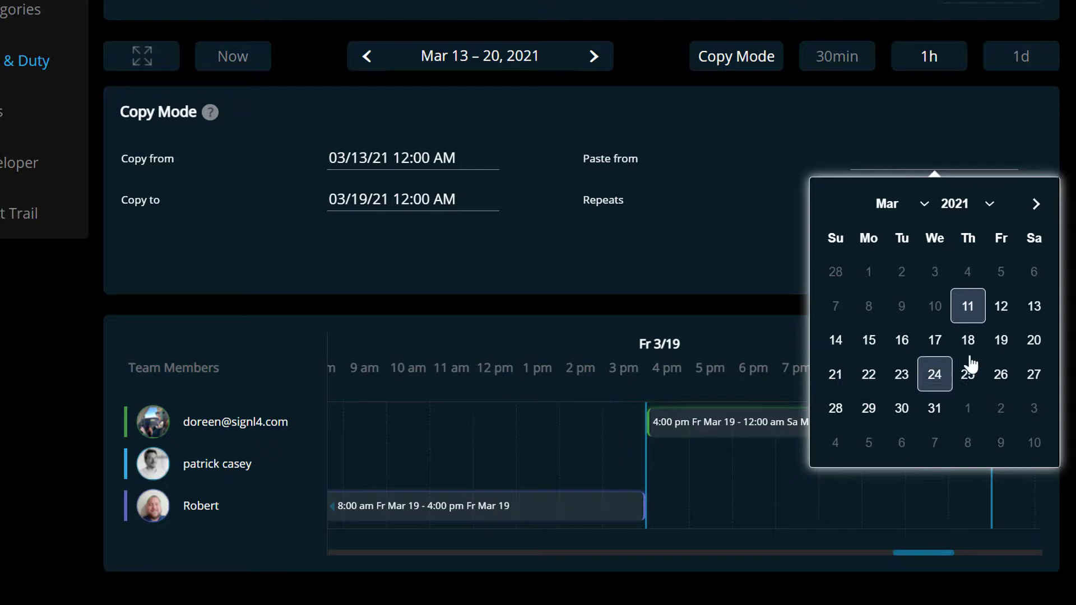
click(1034, 340)
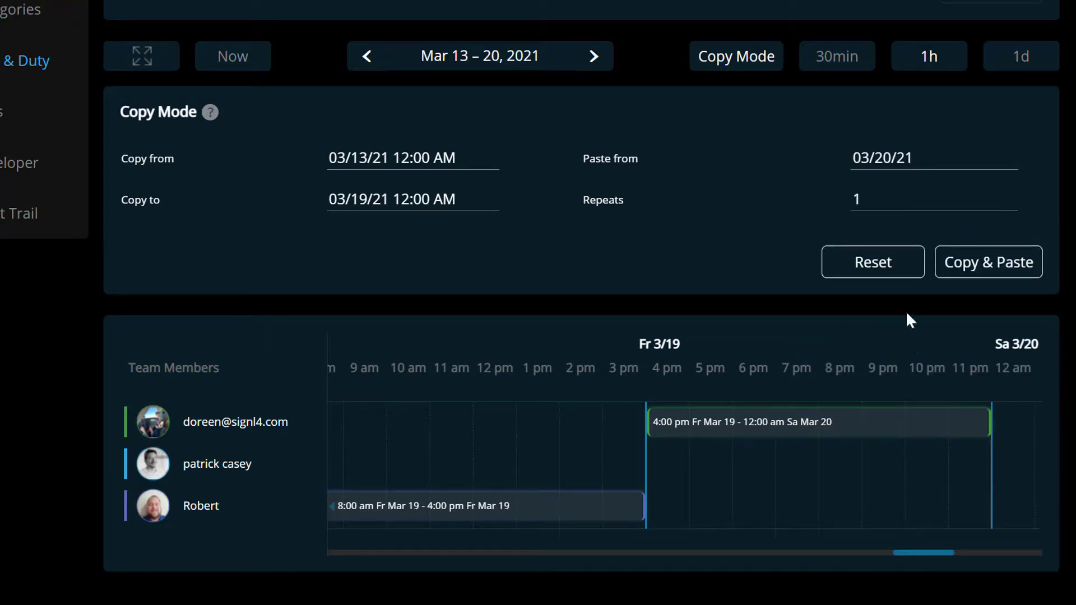
drag(897, 200, 815, 200)
text(5)
click(991, 262)
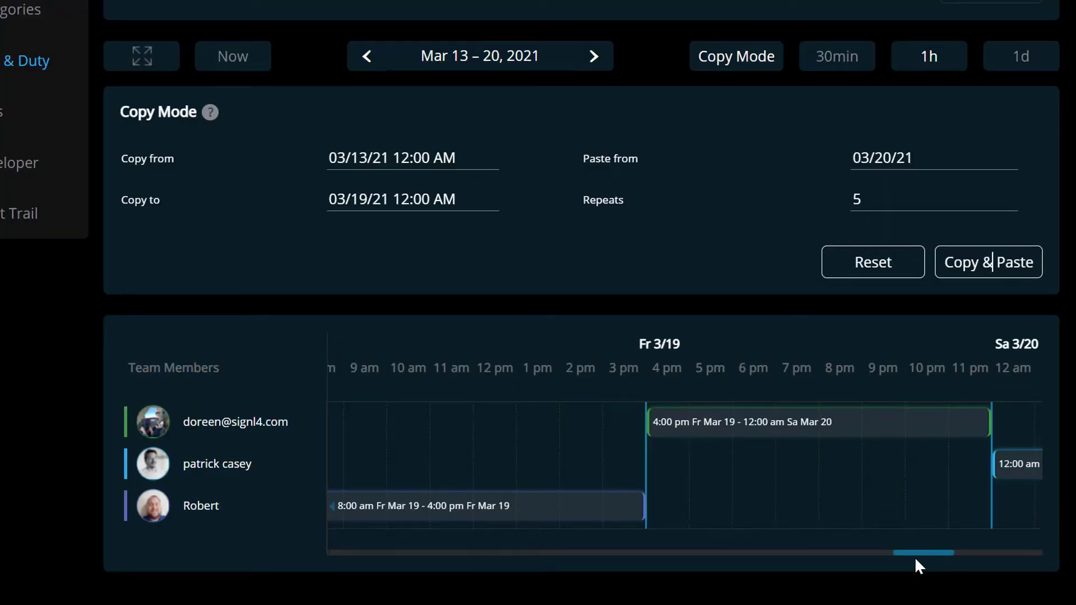
drag(926, 553, 1048, 550)
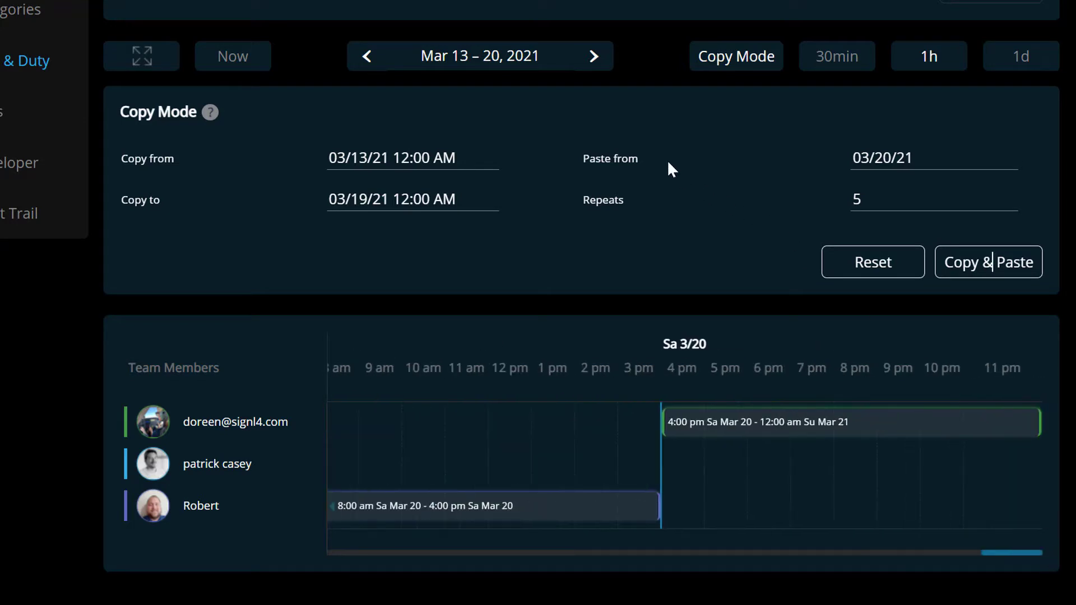
Browse to the Mar 20 – 27 week to check the copied duties, then close Copy Mode.
click(598, 56)
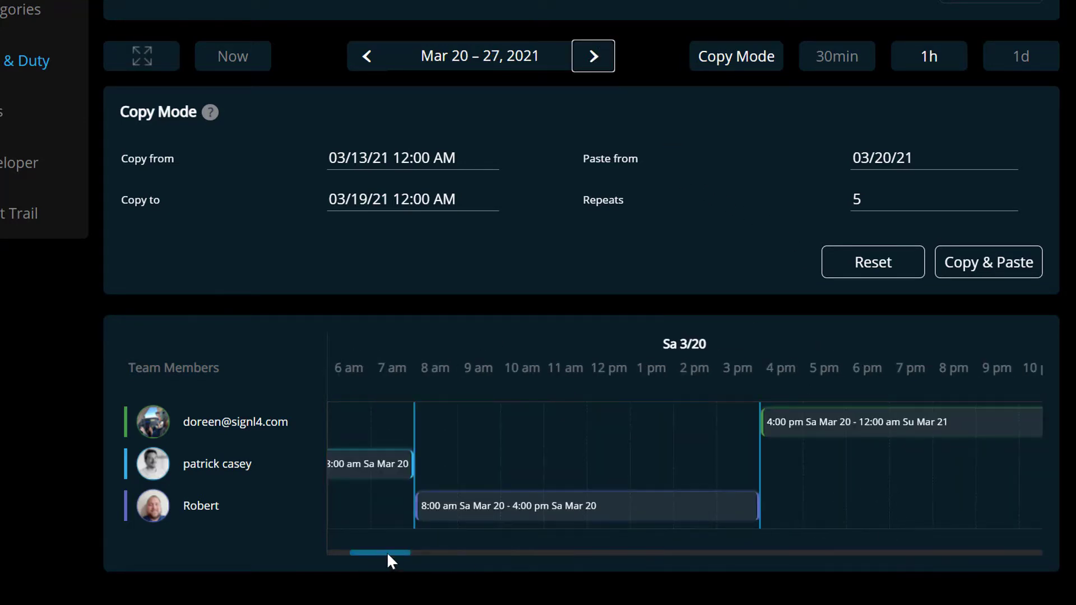
drag(399, 551, 796, 548)
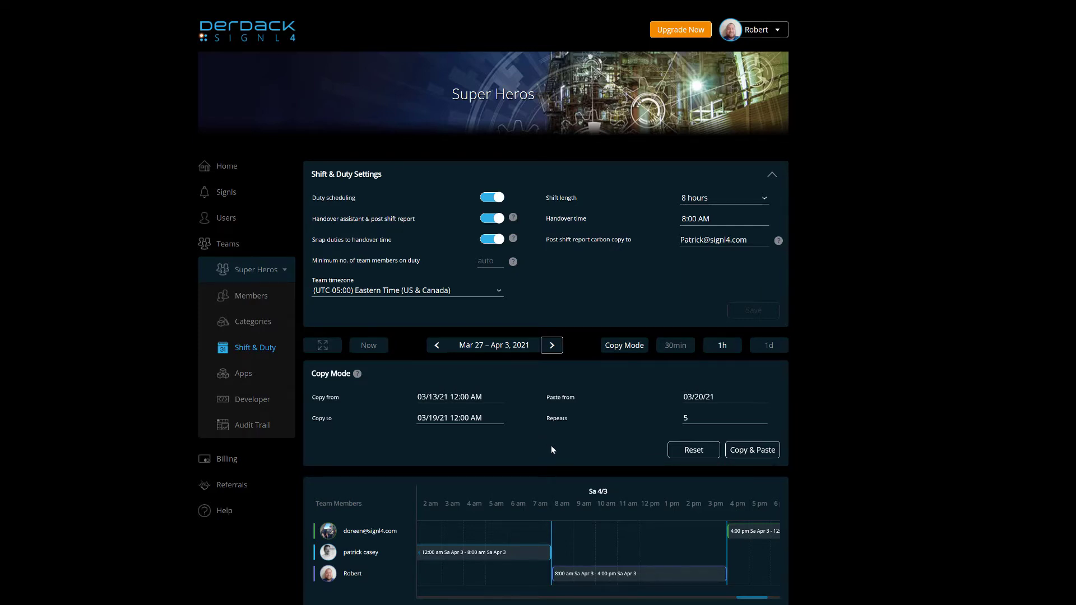
click(627, 347)
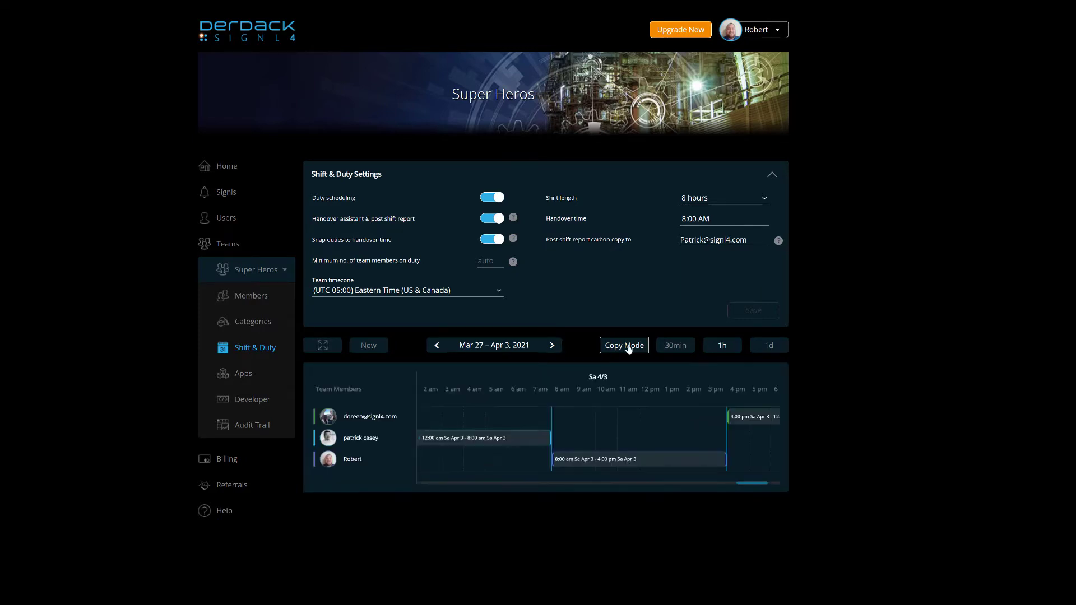